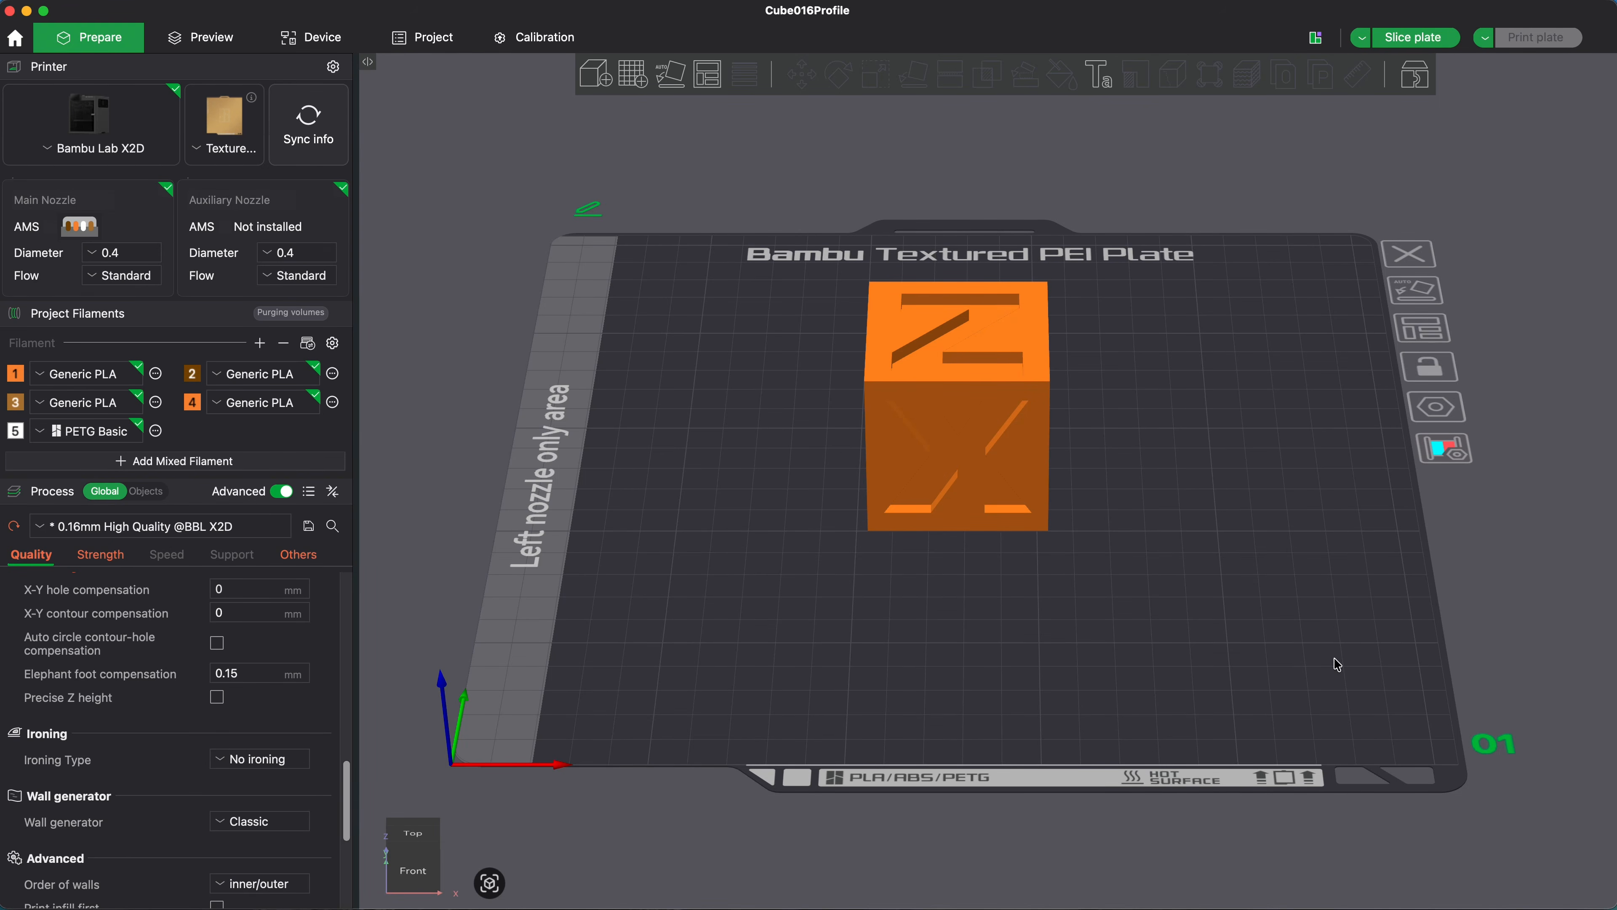
# Step: Slice the plate with the current profile, and switch the advanced process settings off and back on
pyautogui.click(1413, 39)
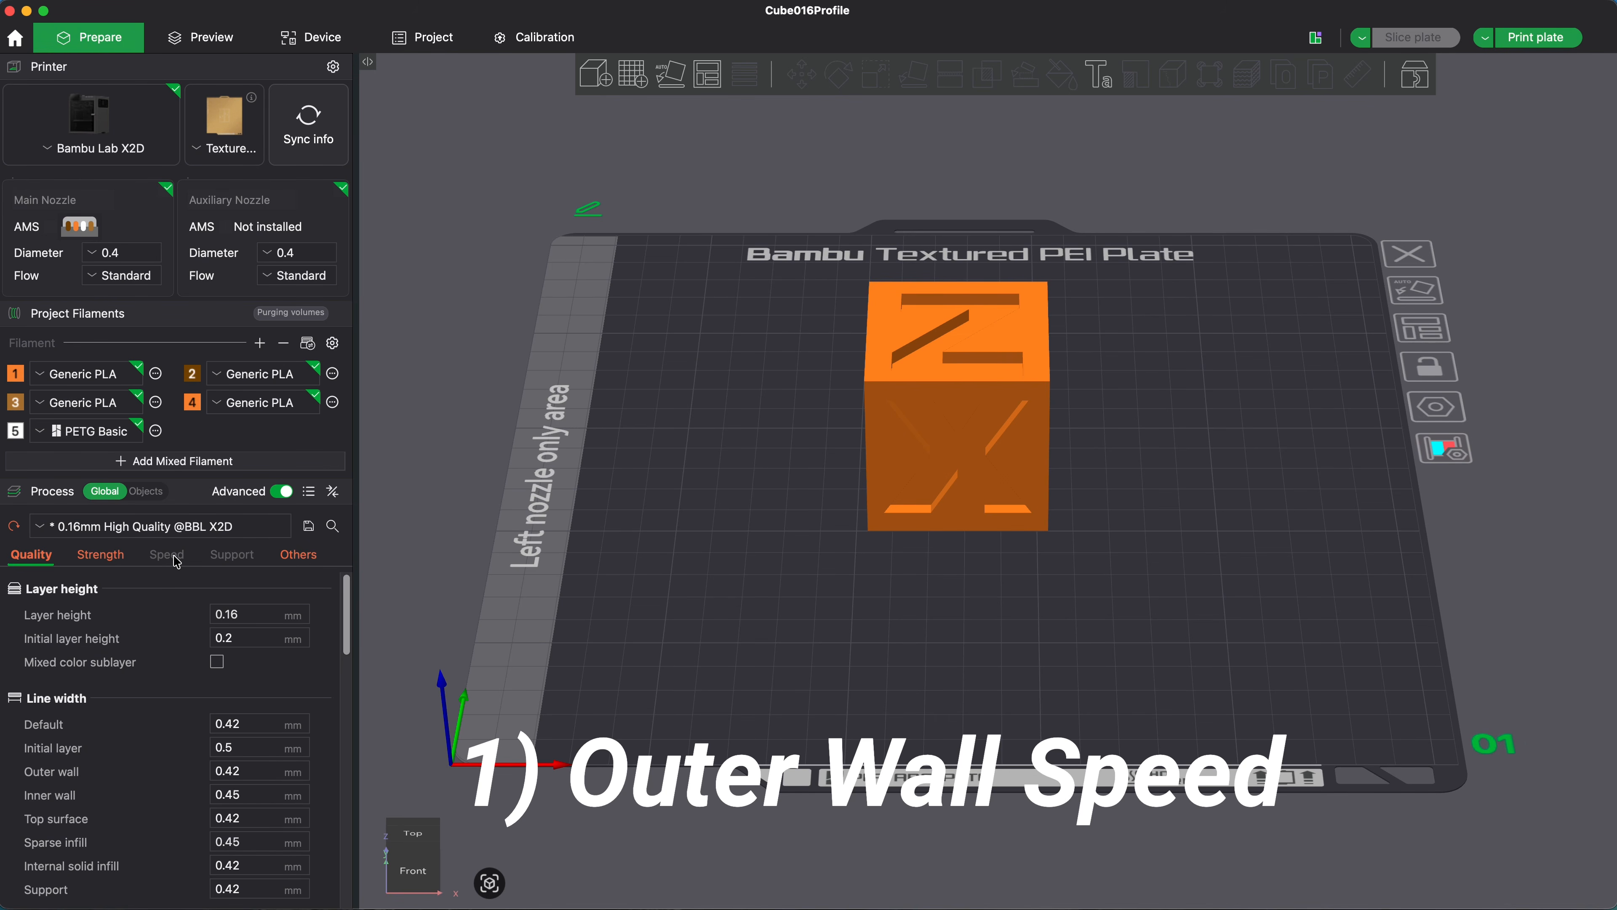
pyautogui.click(281, 492)
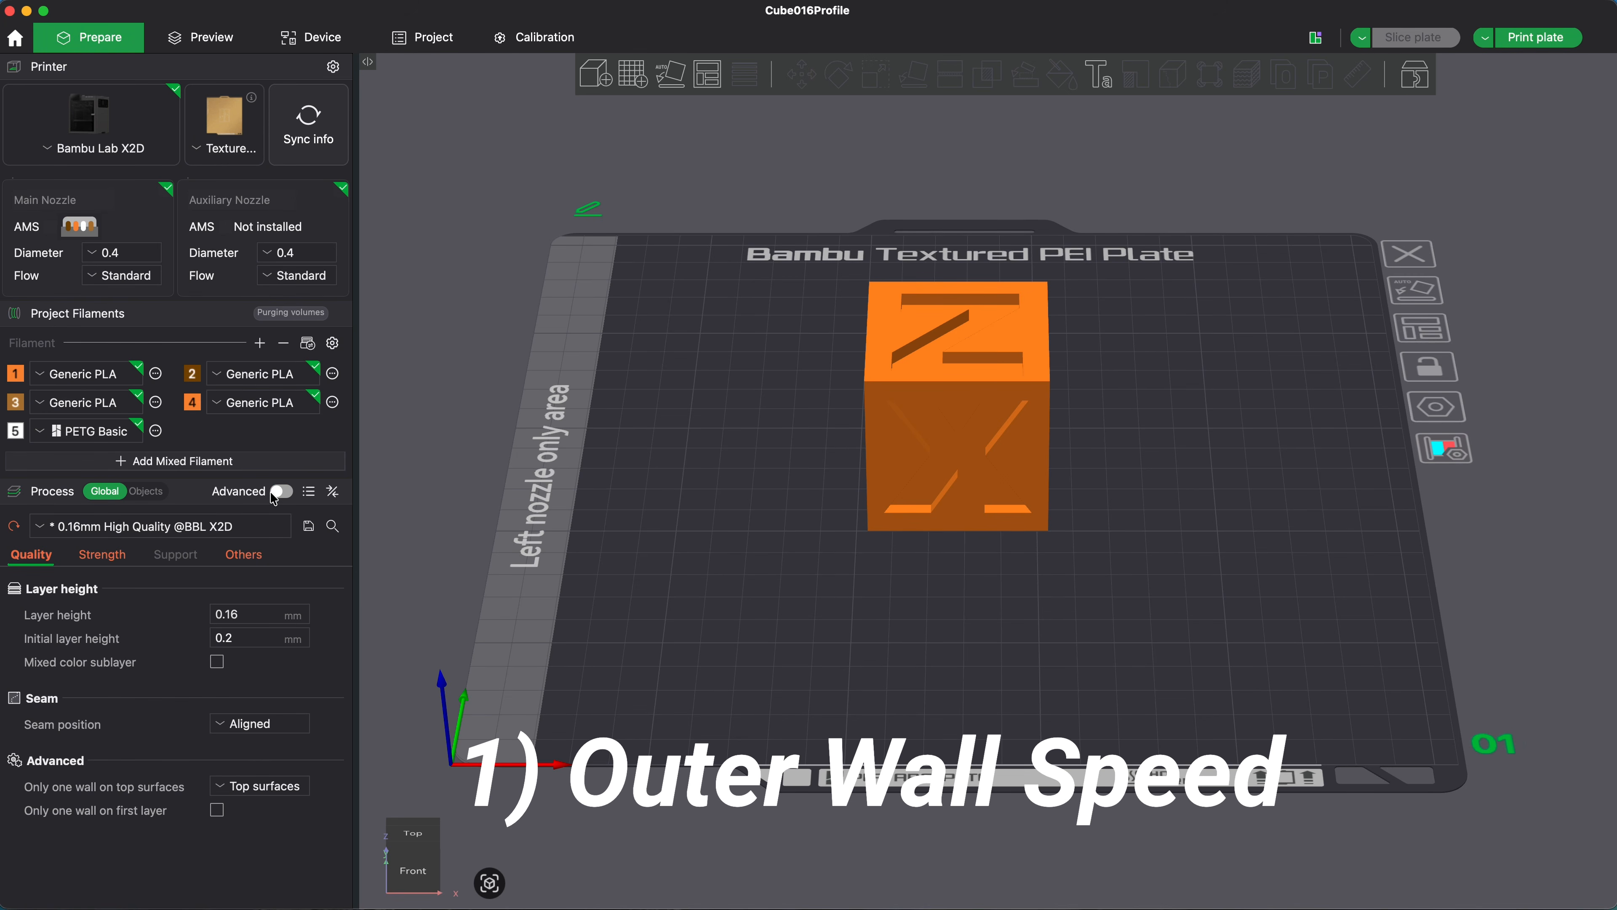
pyautogui.click(290, 496)
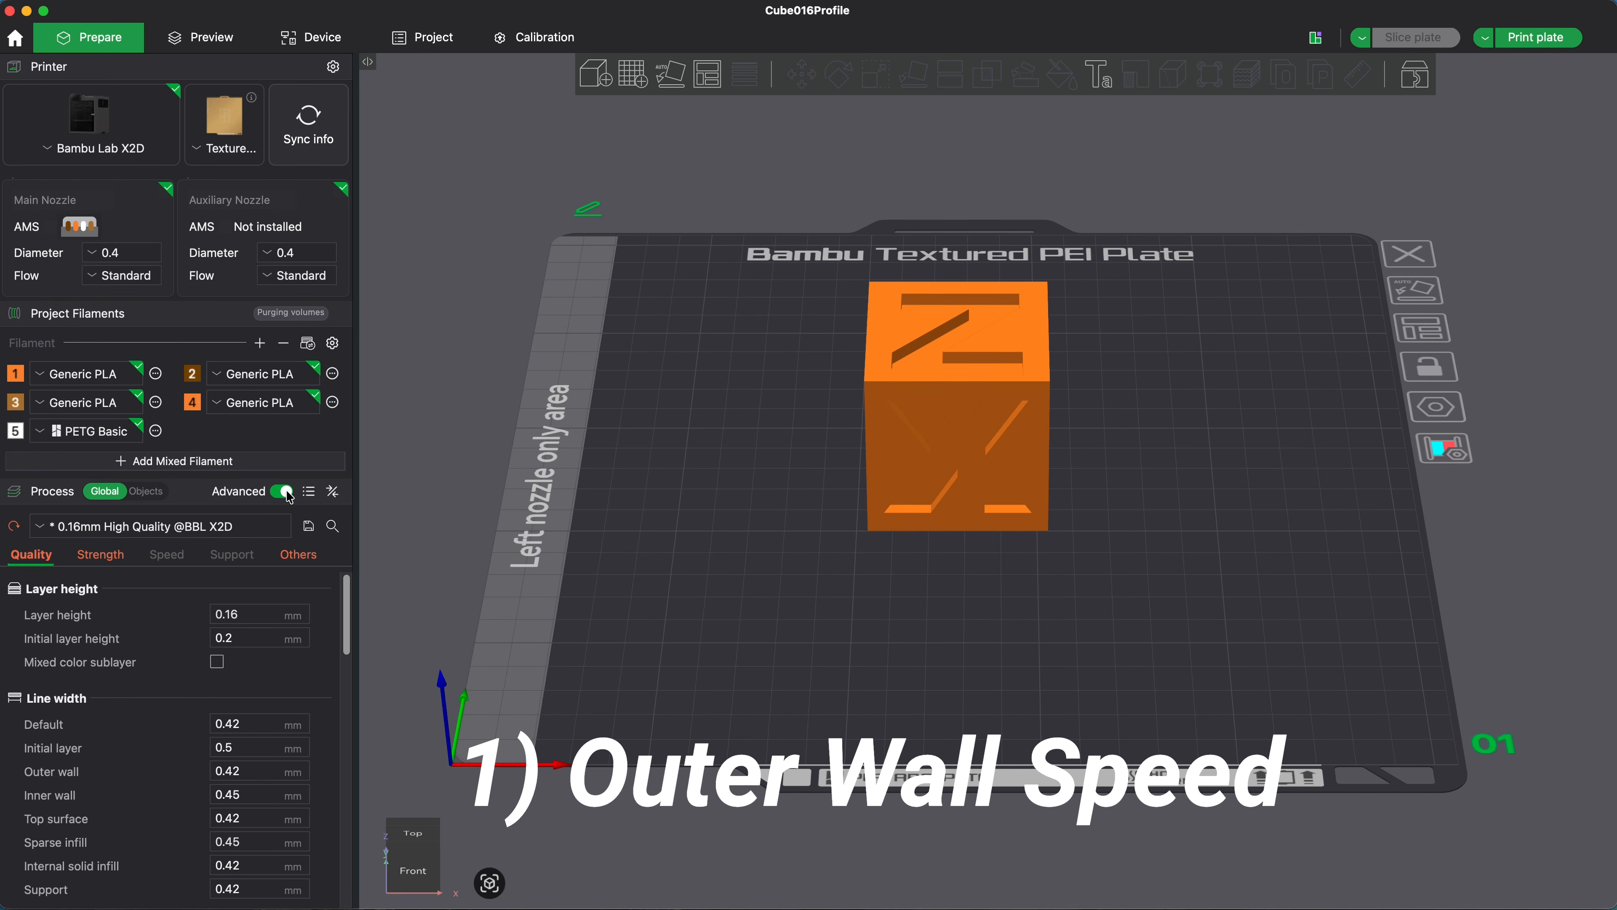
# Step: In the speed settings for other layers, set the outer wall speed to 40 mm/s
pyautogui.click(164, 558)
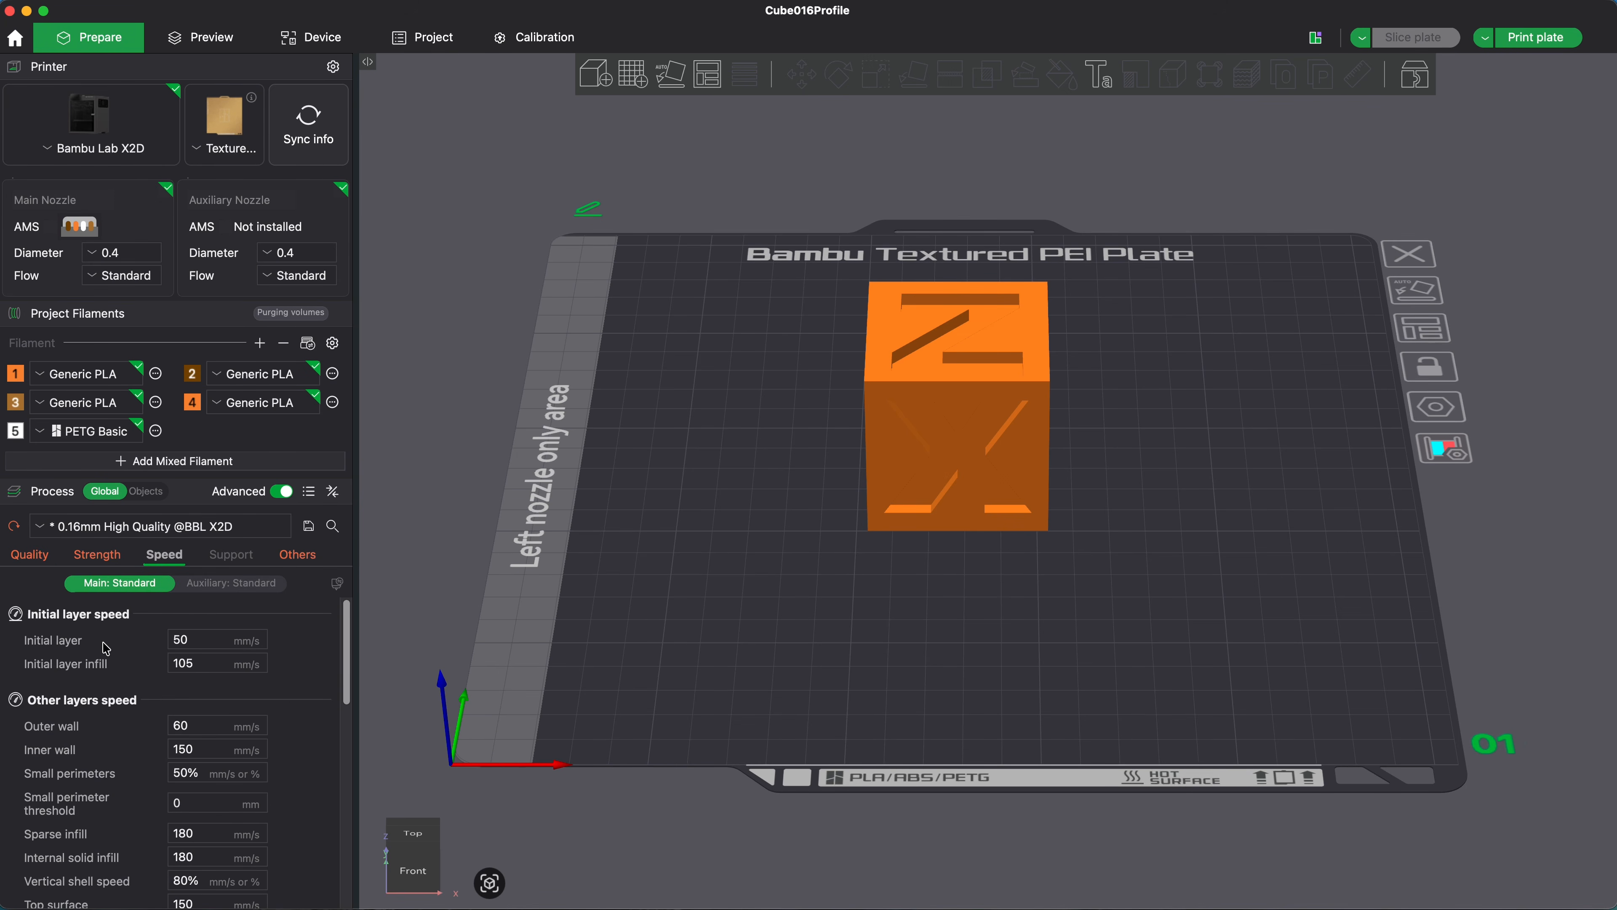
pyautogui.scroll(-2, 137, 750)
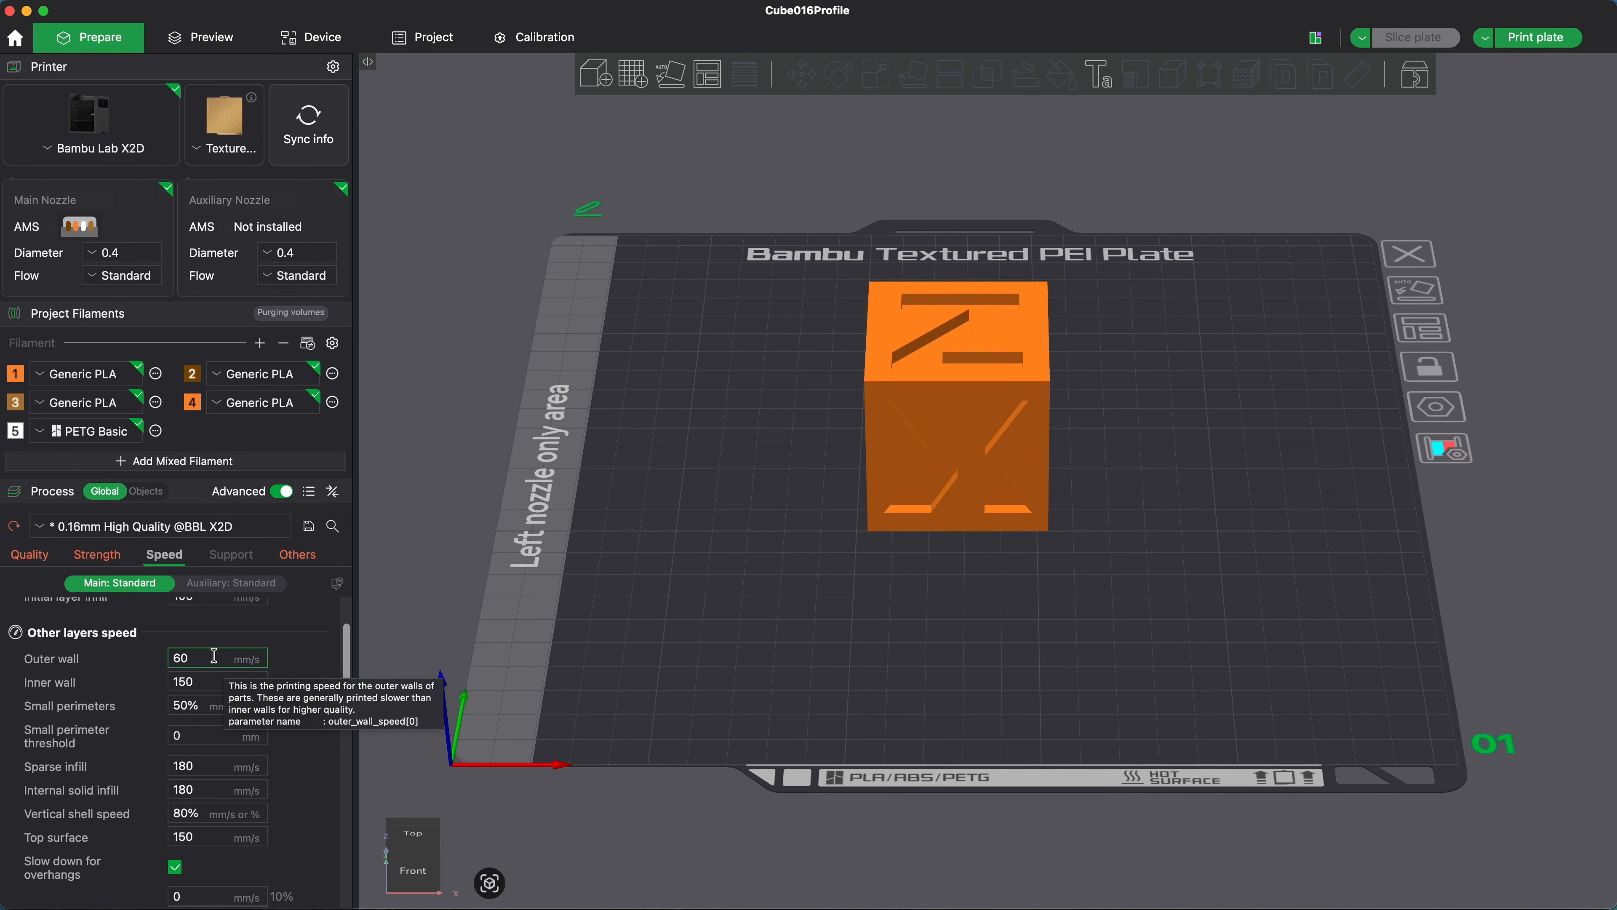
pyautogui.moveTo(197, 656); pyautogui.dragTo(140, 655)
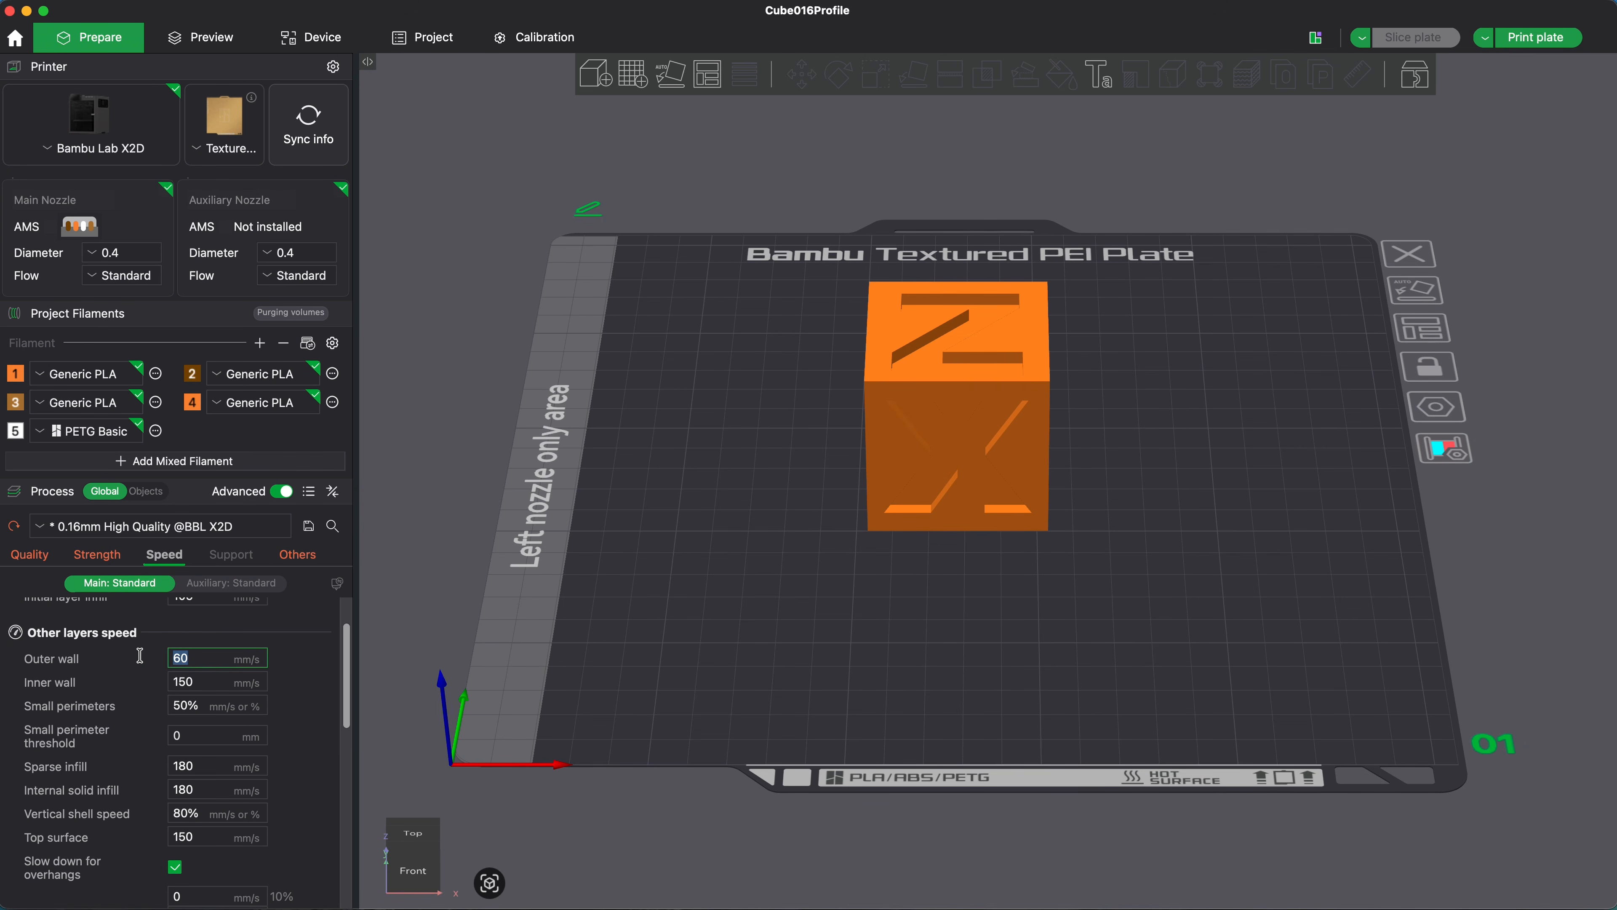
pyautogui.write('40')
pyautogui.click(117, 684)
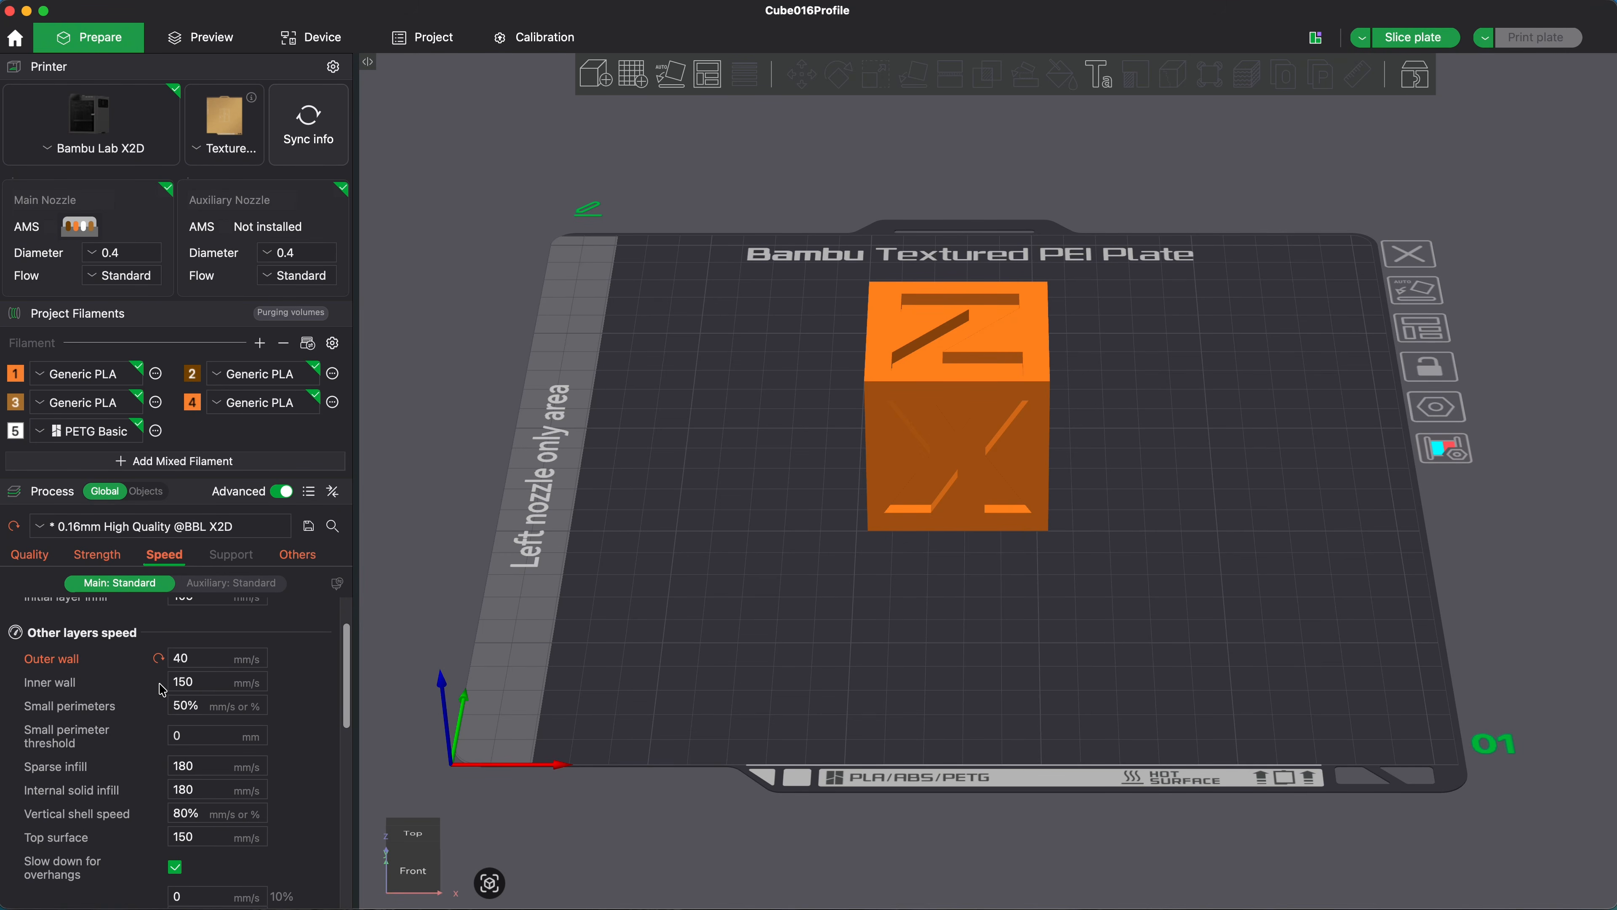
# Step: Set the inner wall speed to 100 mm/s and slice the plate with the slower wall speeds
pyautogui.click(190, 683)
pyautogui.press('BackSpace')
pyautogui.write('0')
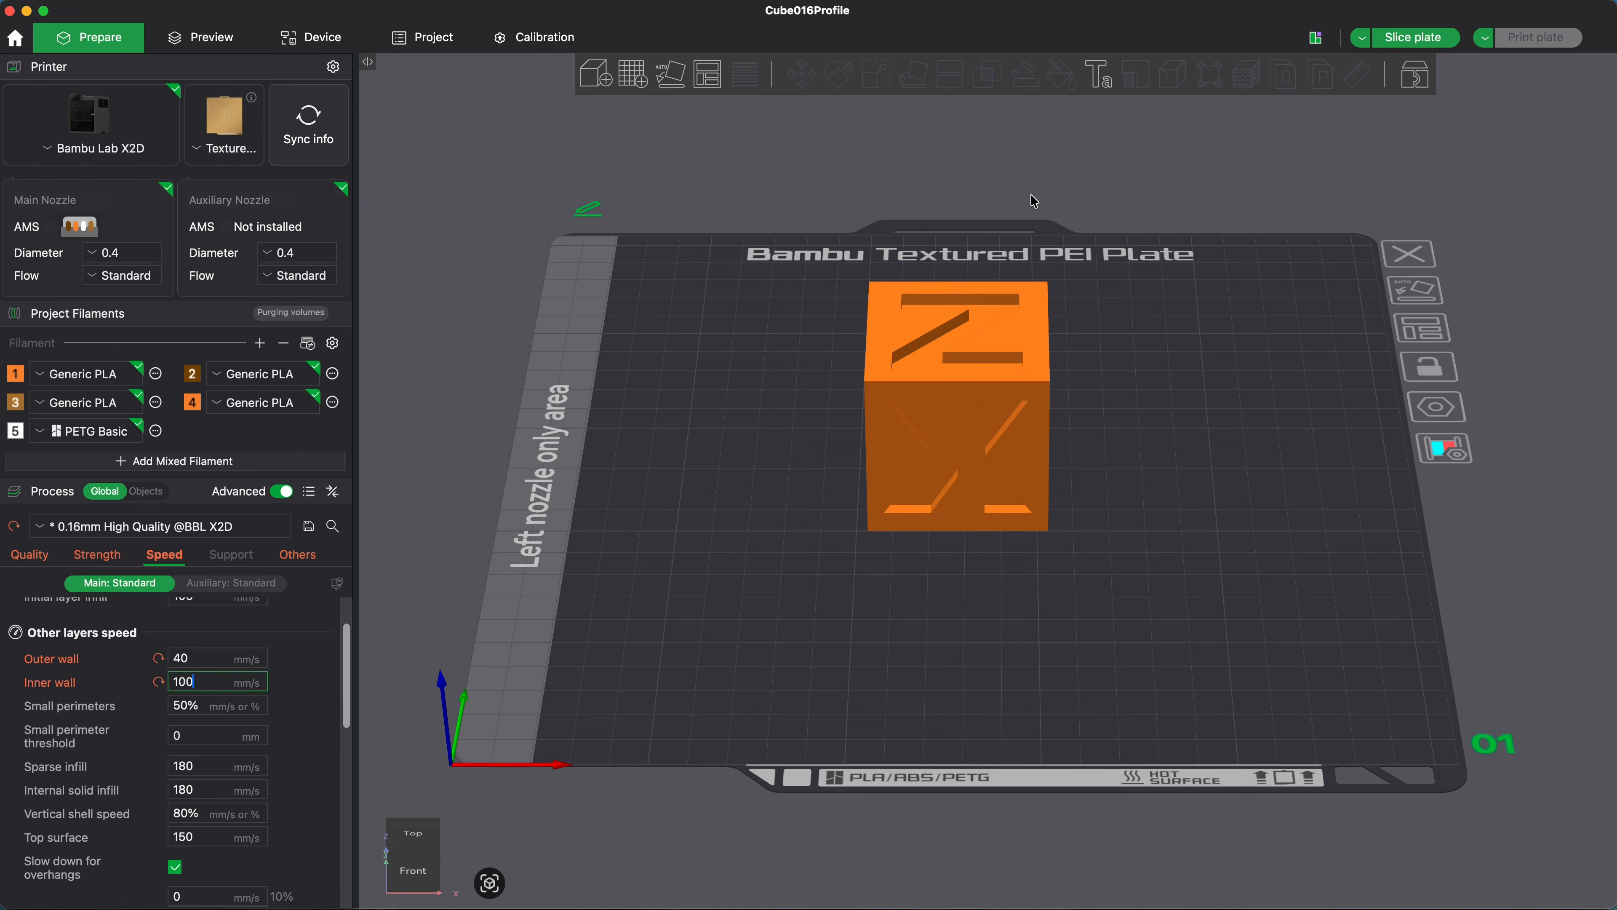
pyautogui.moveTo(1429, 42)
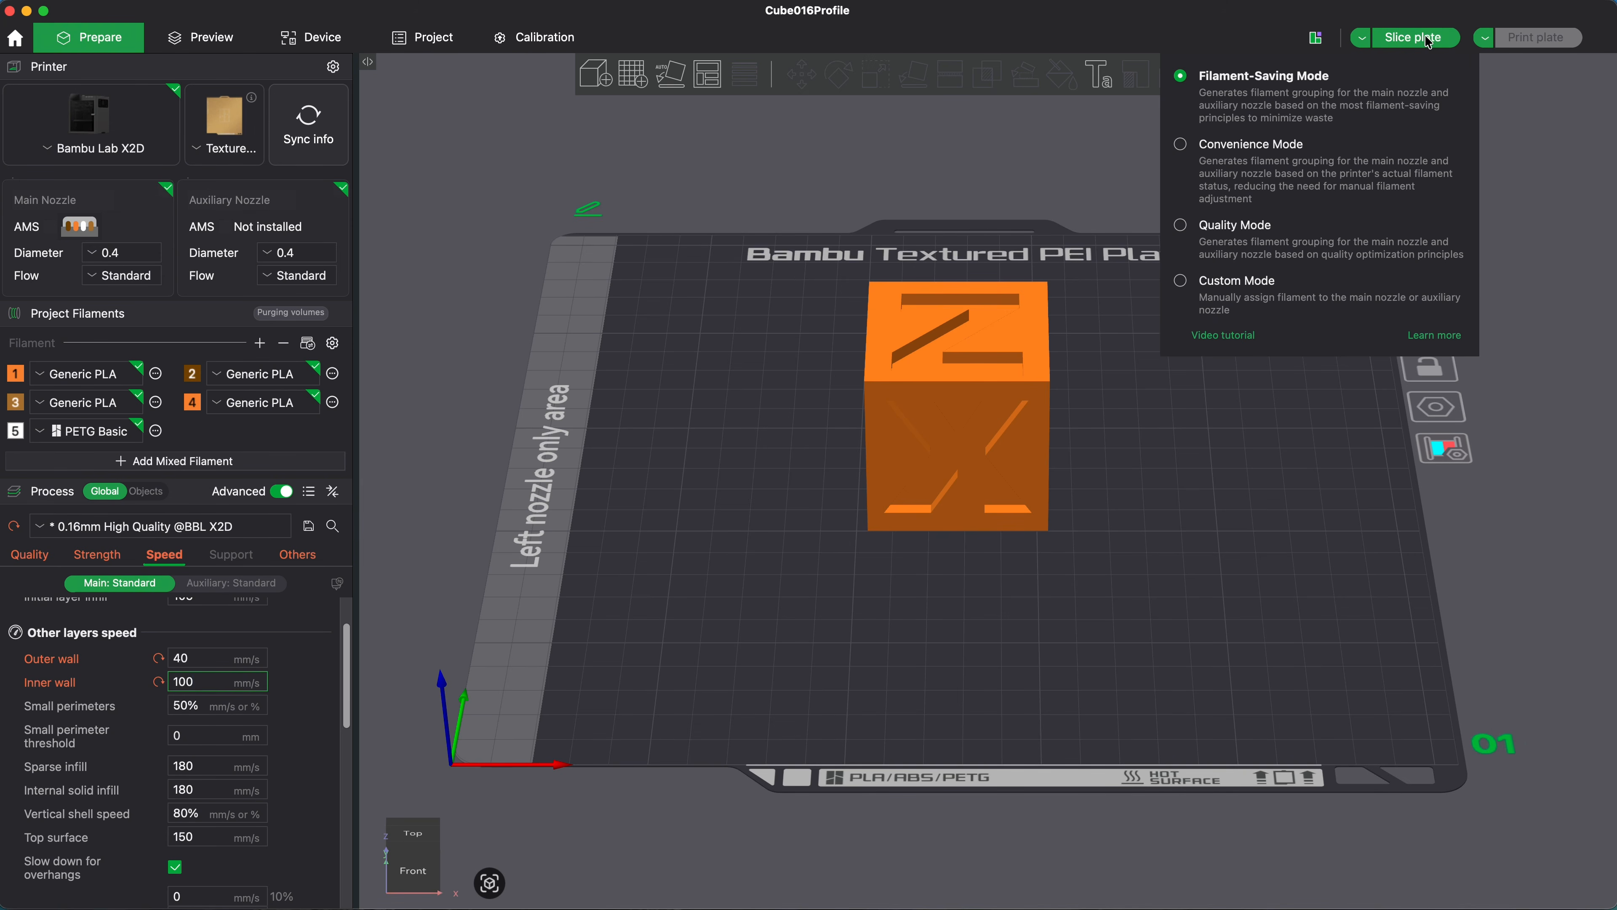
pyautogui.click(1428, 42)
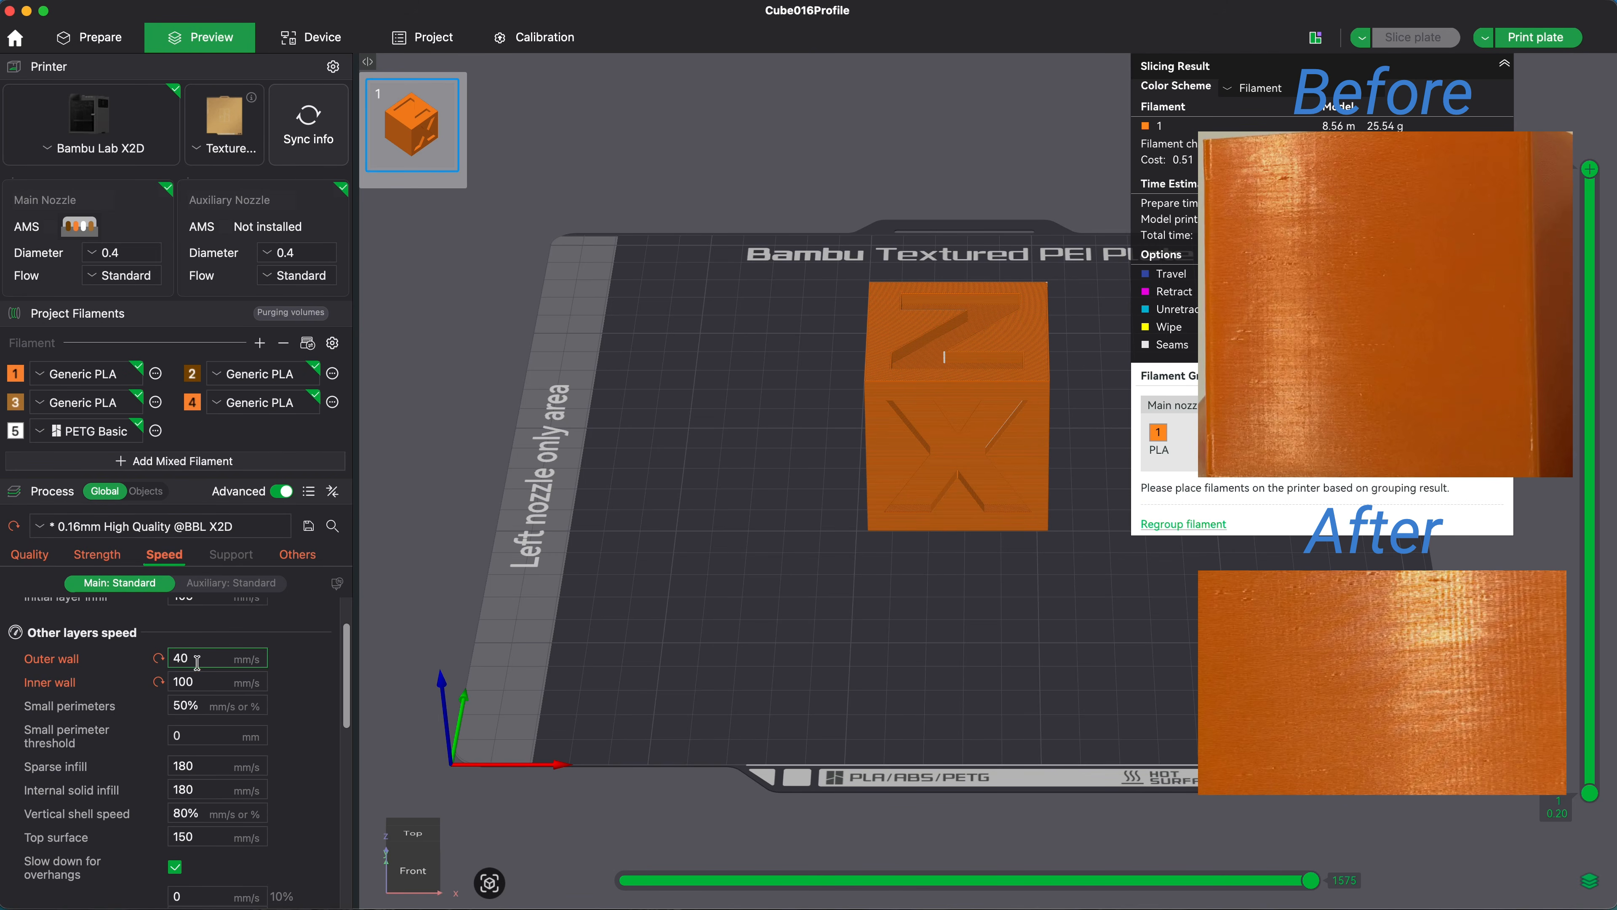
# Step: Restore the preset wall speeds of 60 mm/s for the outer wall and 150 mm/s for the inner wall
pyautogui.click(159, 659)
pyautogui.click(159, 682)
pyautogui.write('30')
pyautogui.press('Tab')
pyautogui.write('75')
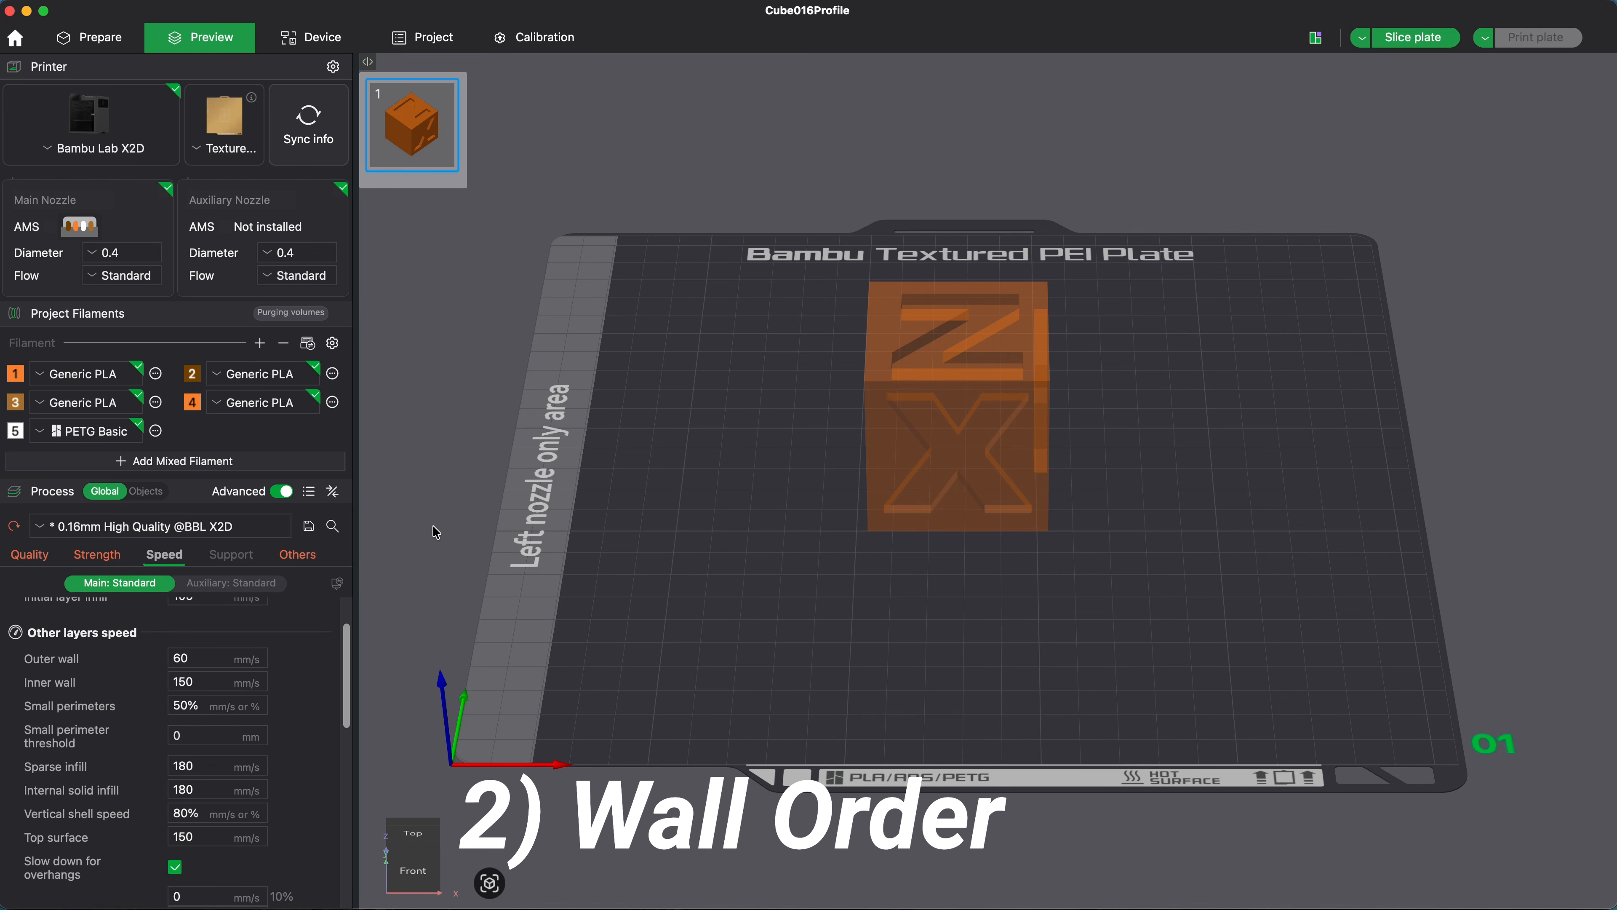
# Step: In the advanced quality settings, set the order of walls to outer/inner
pyautogui.click(33, 558)
pyautogui.scroll(-2, 117, 630)
pyautogui.scroll(-10, 117, 631)
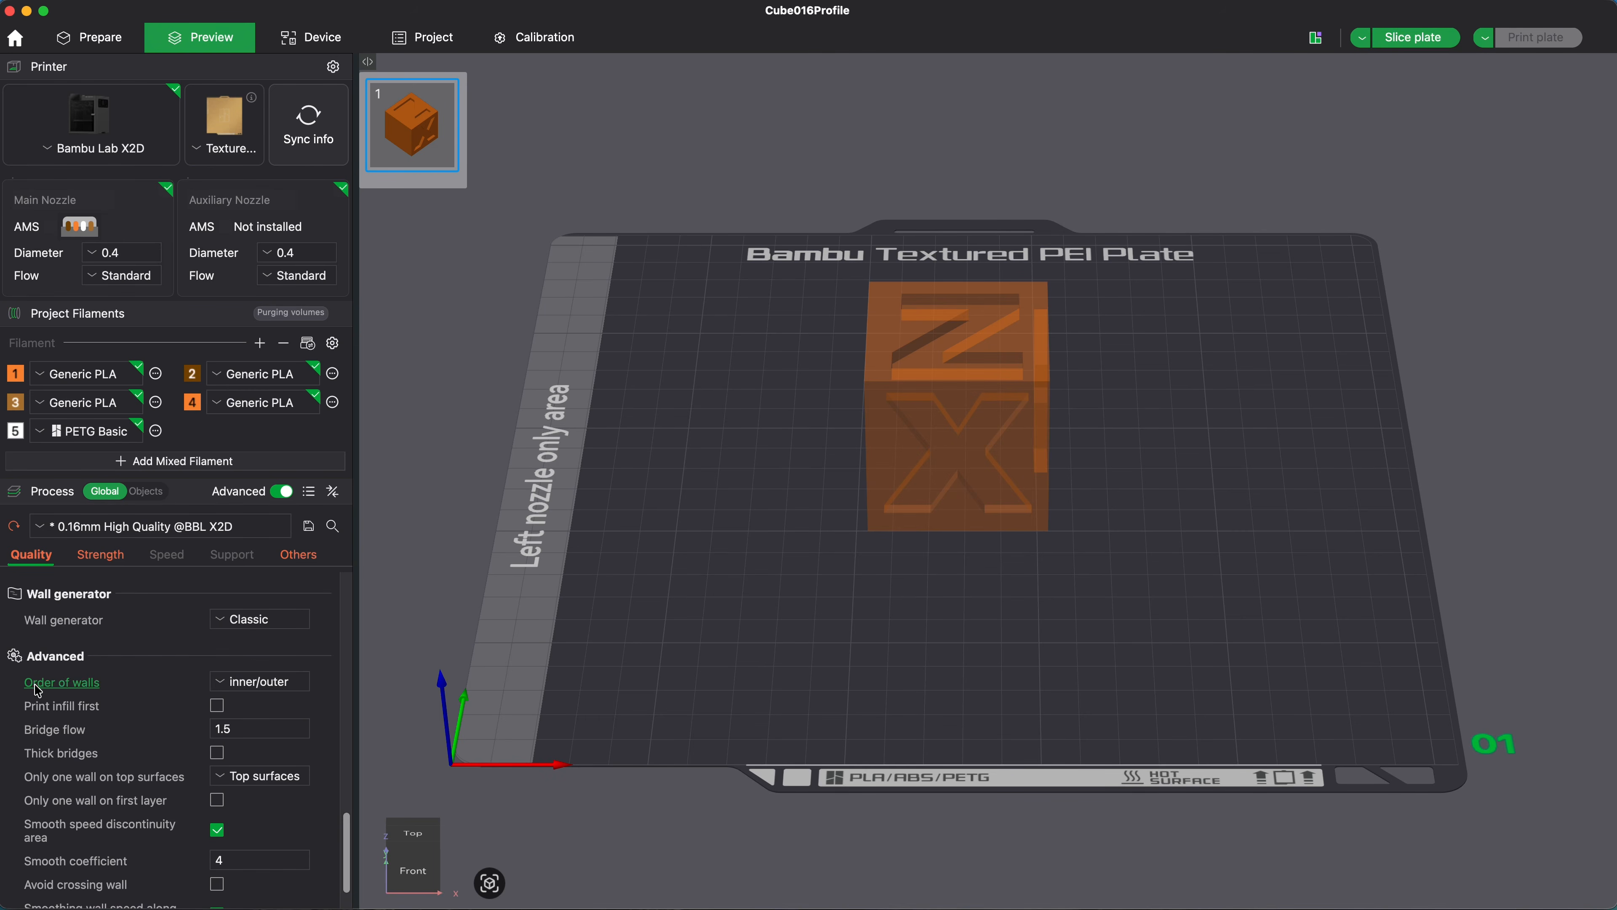
pyautogui.click(218, 689)
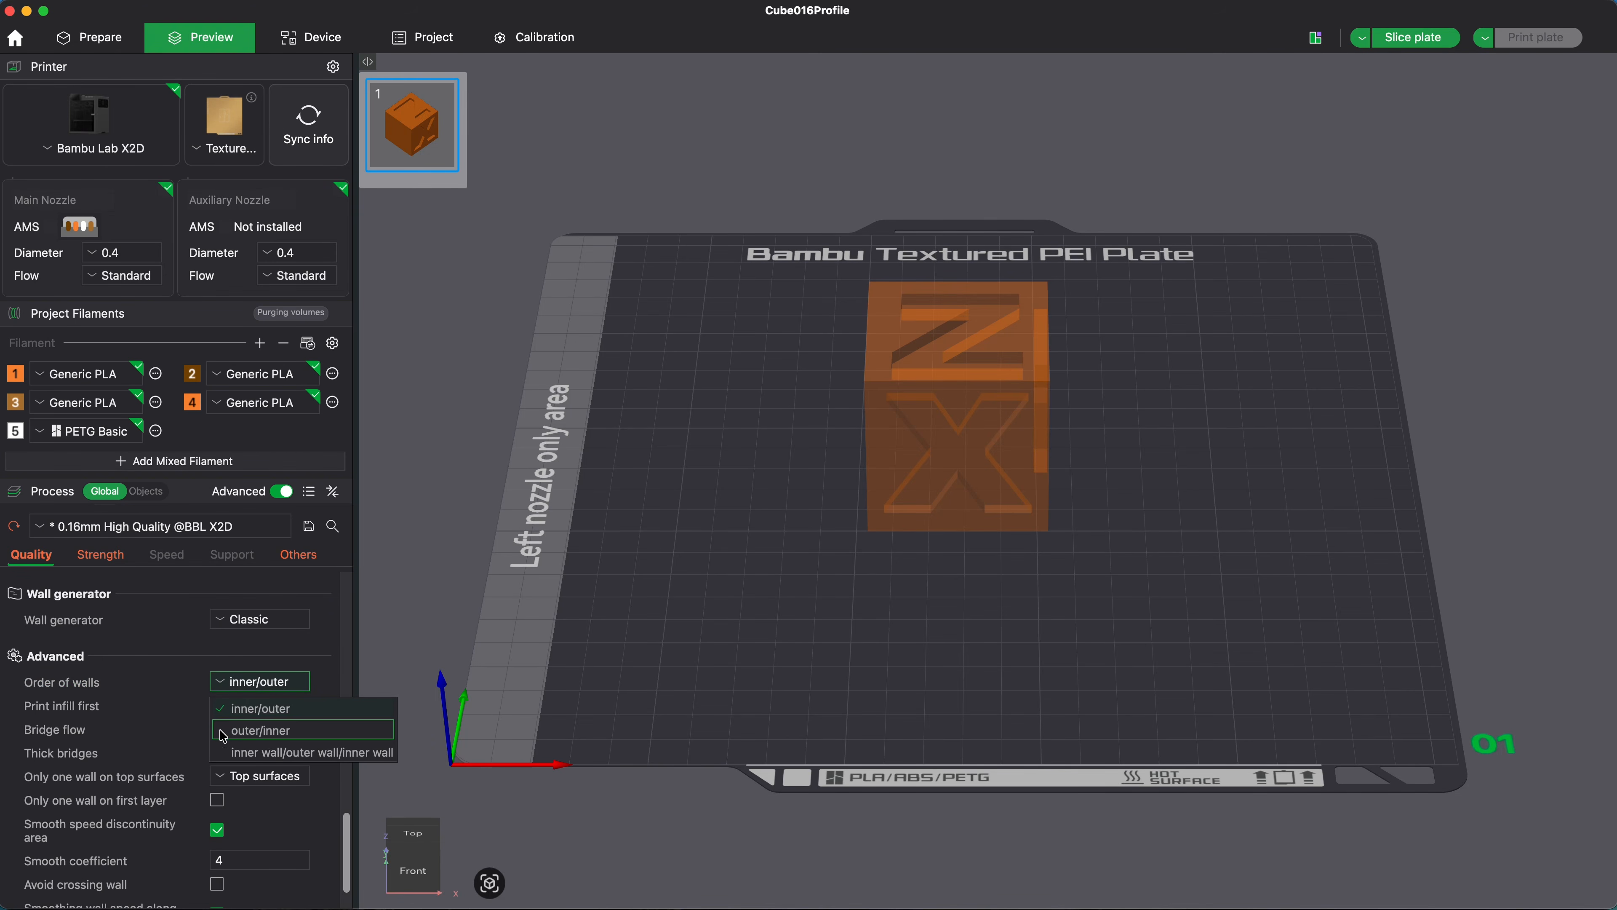
pyautogui.click(245, 732)
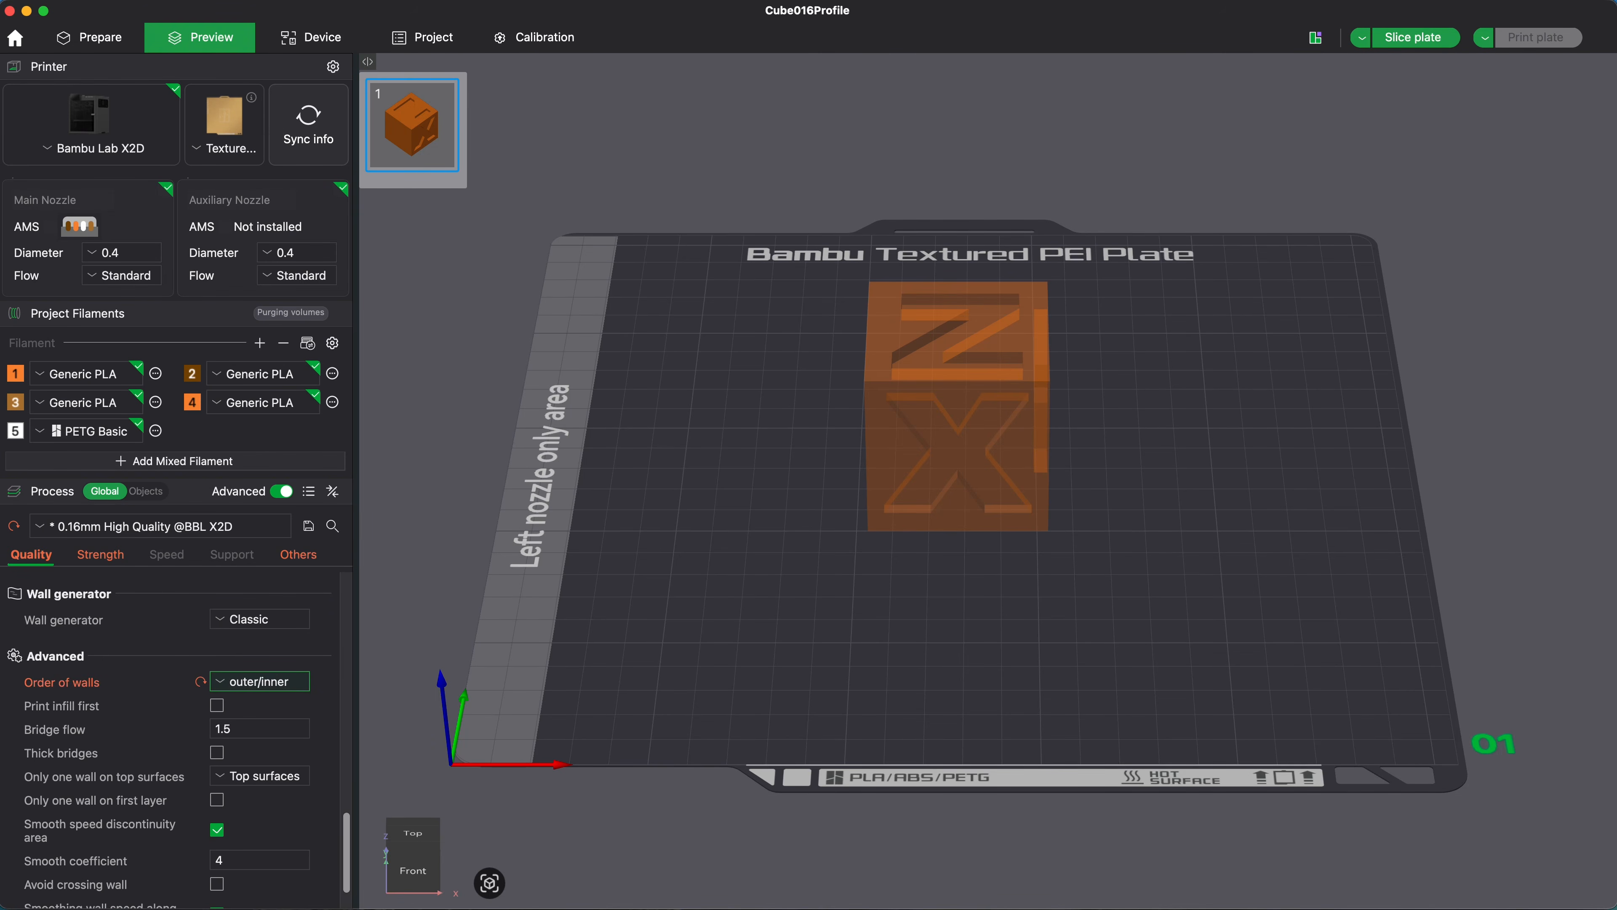
# Step: Slice the plate with the changed wall order and collapse the slicing result
pyautogui.click(1410, 39)
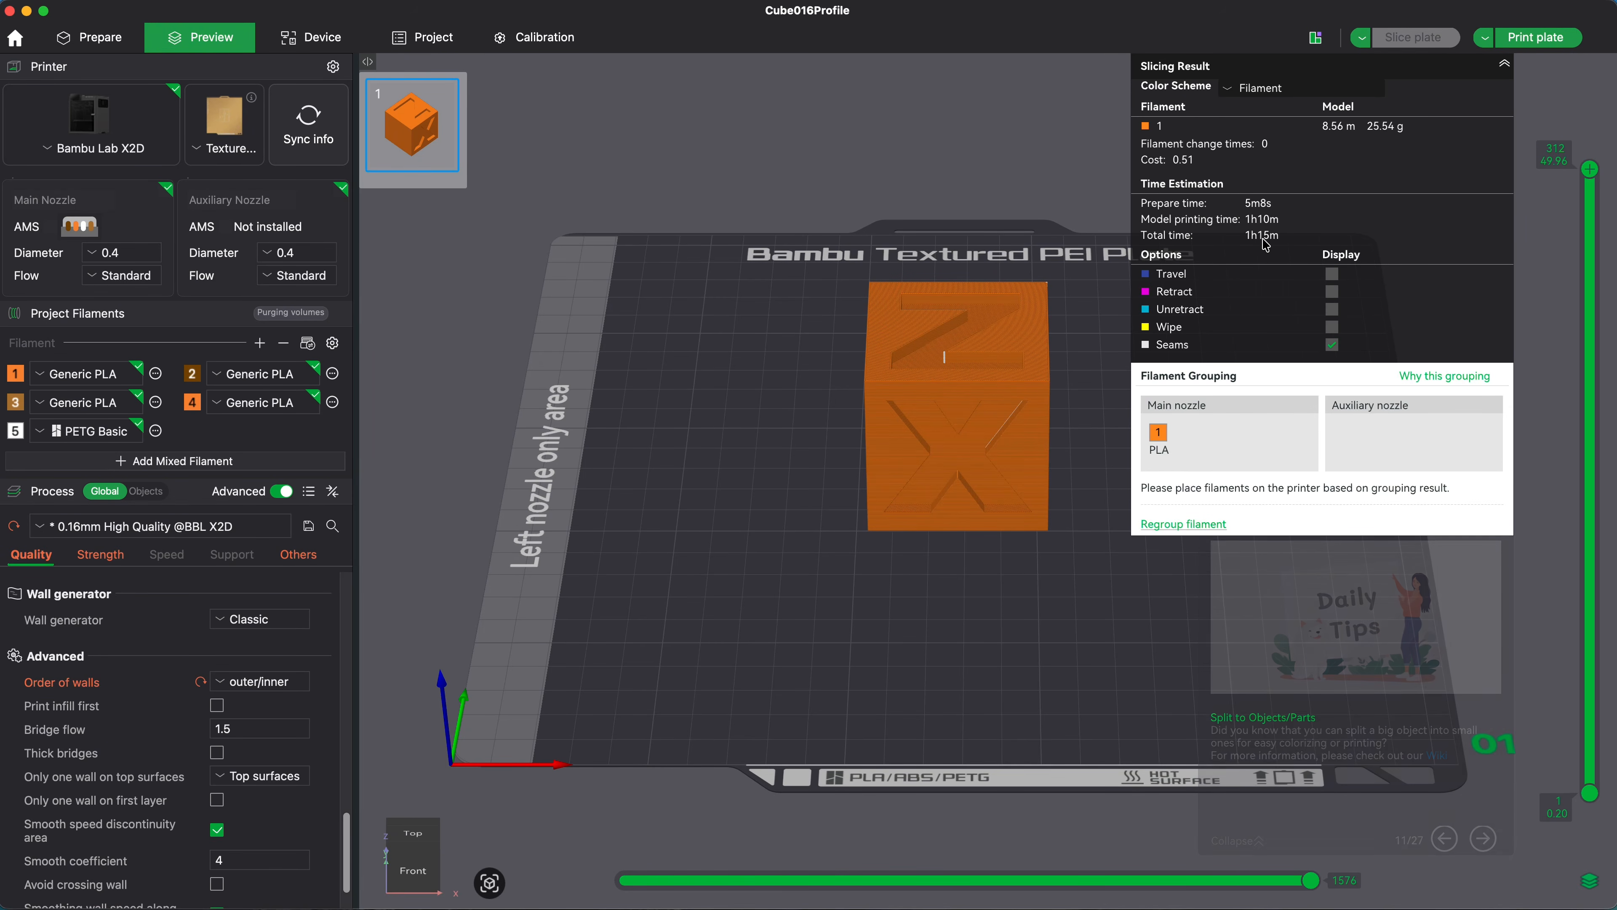
pyautogui.click(1504, 63)
pyautogui.scroll(2, 847, 637)
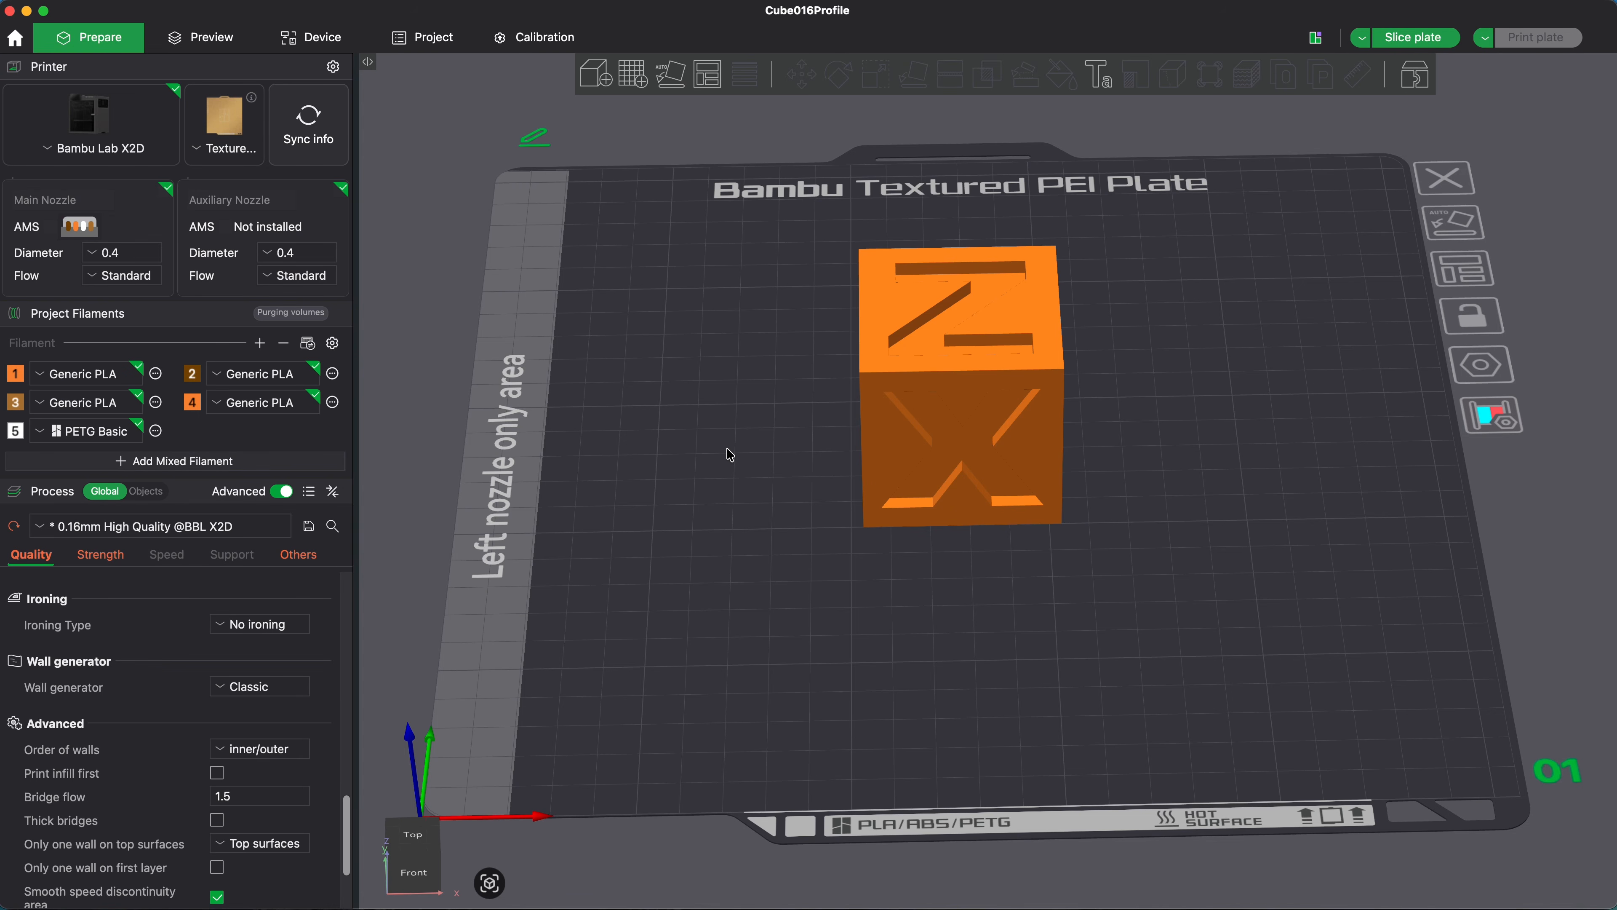
# Step: Enable Avoid crossing wall in the advanced quality settings and slice the plate
pyautogui.scroll(-1, 687, 532)
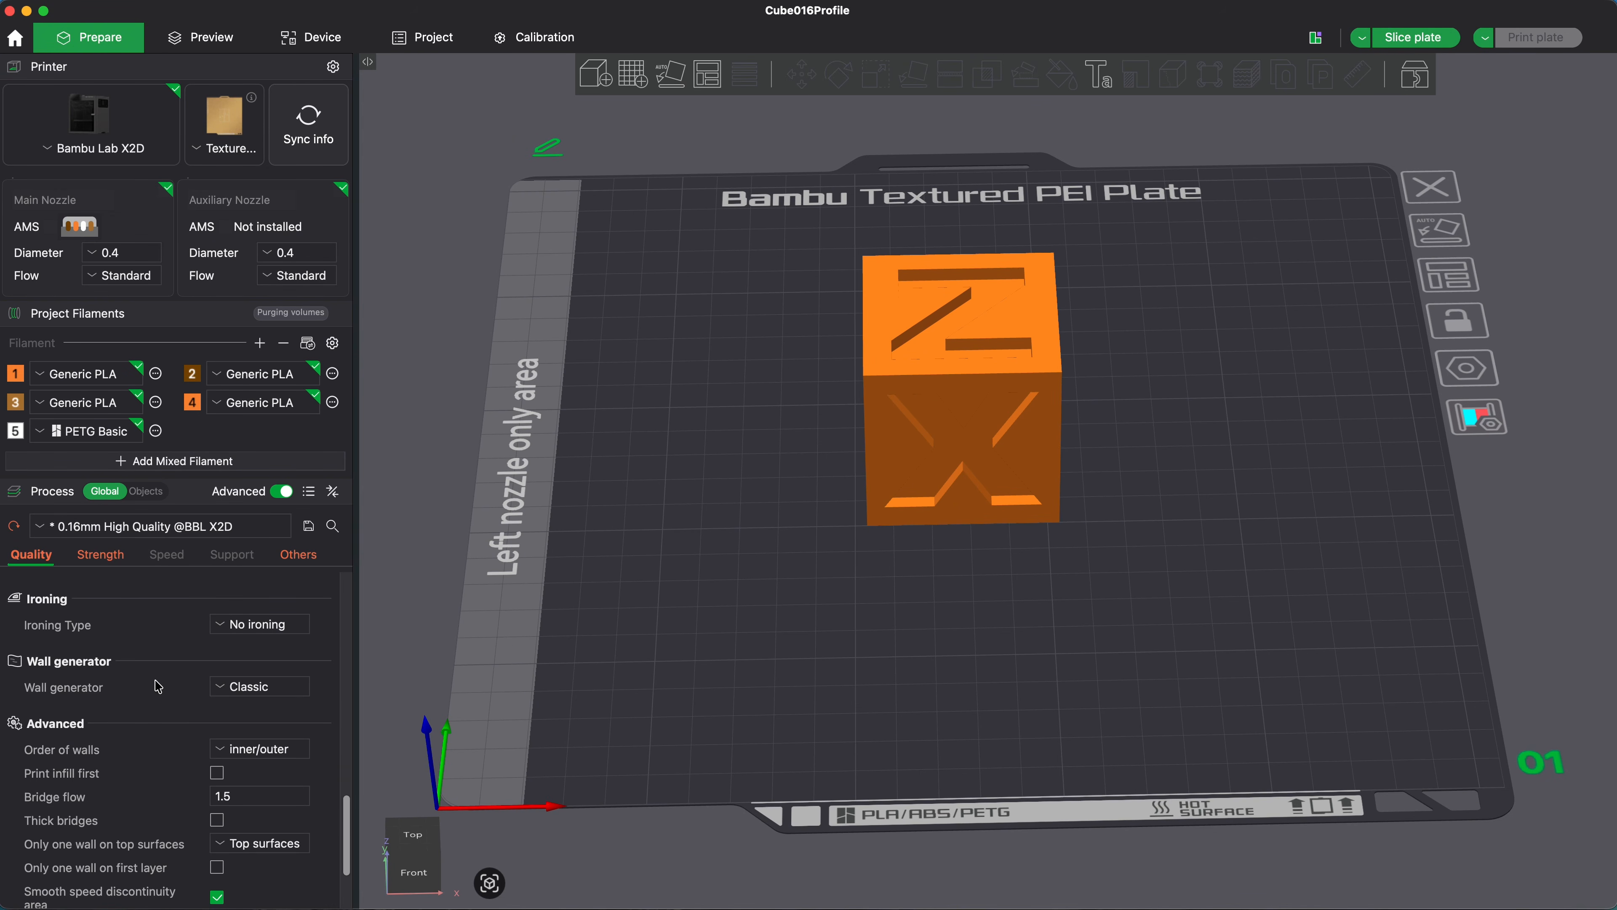
pyautogui.scroll(-3, 159, 687)
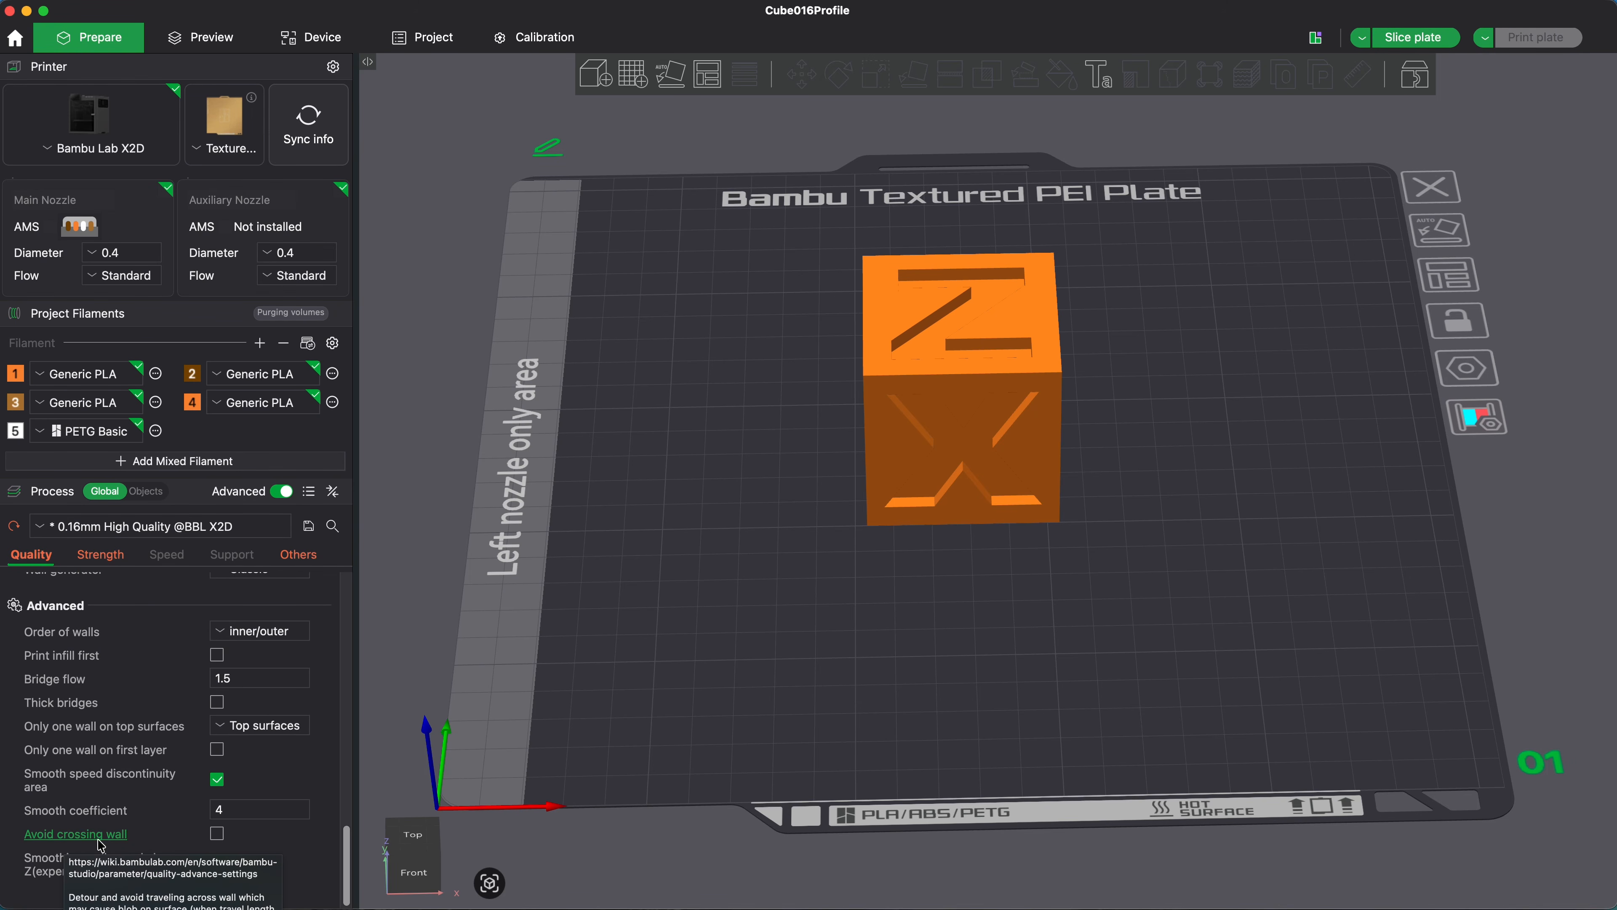
pyautogui.click(217, 833)
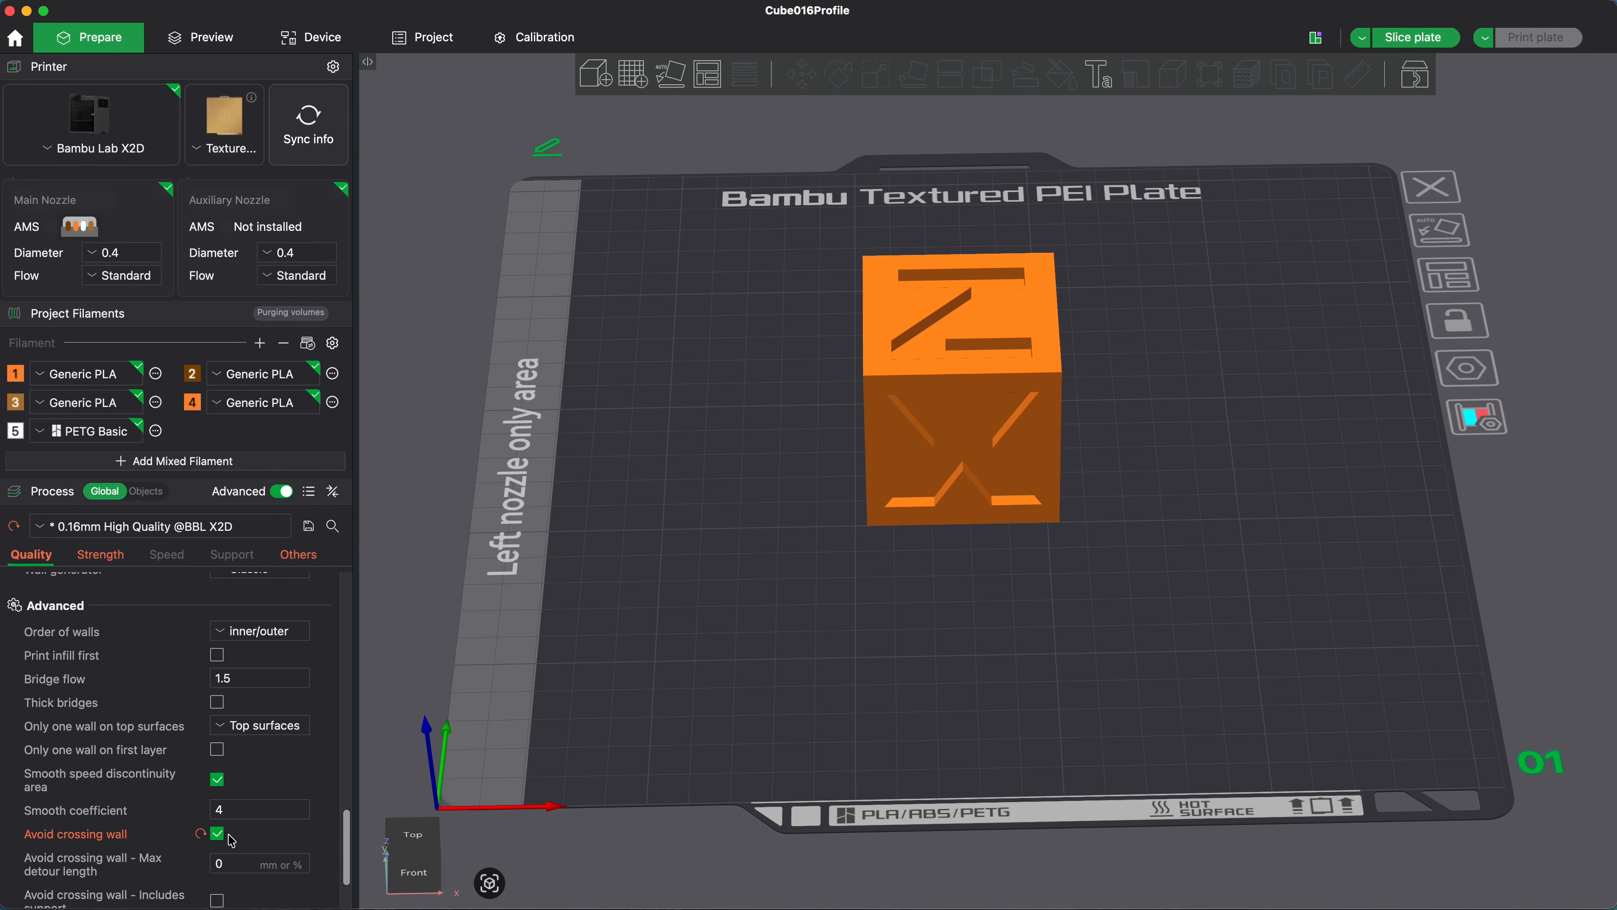
pyautogui.scroll(-2, 273, 836)
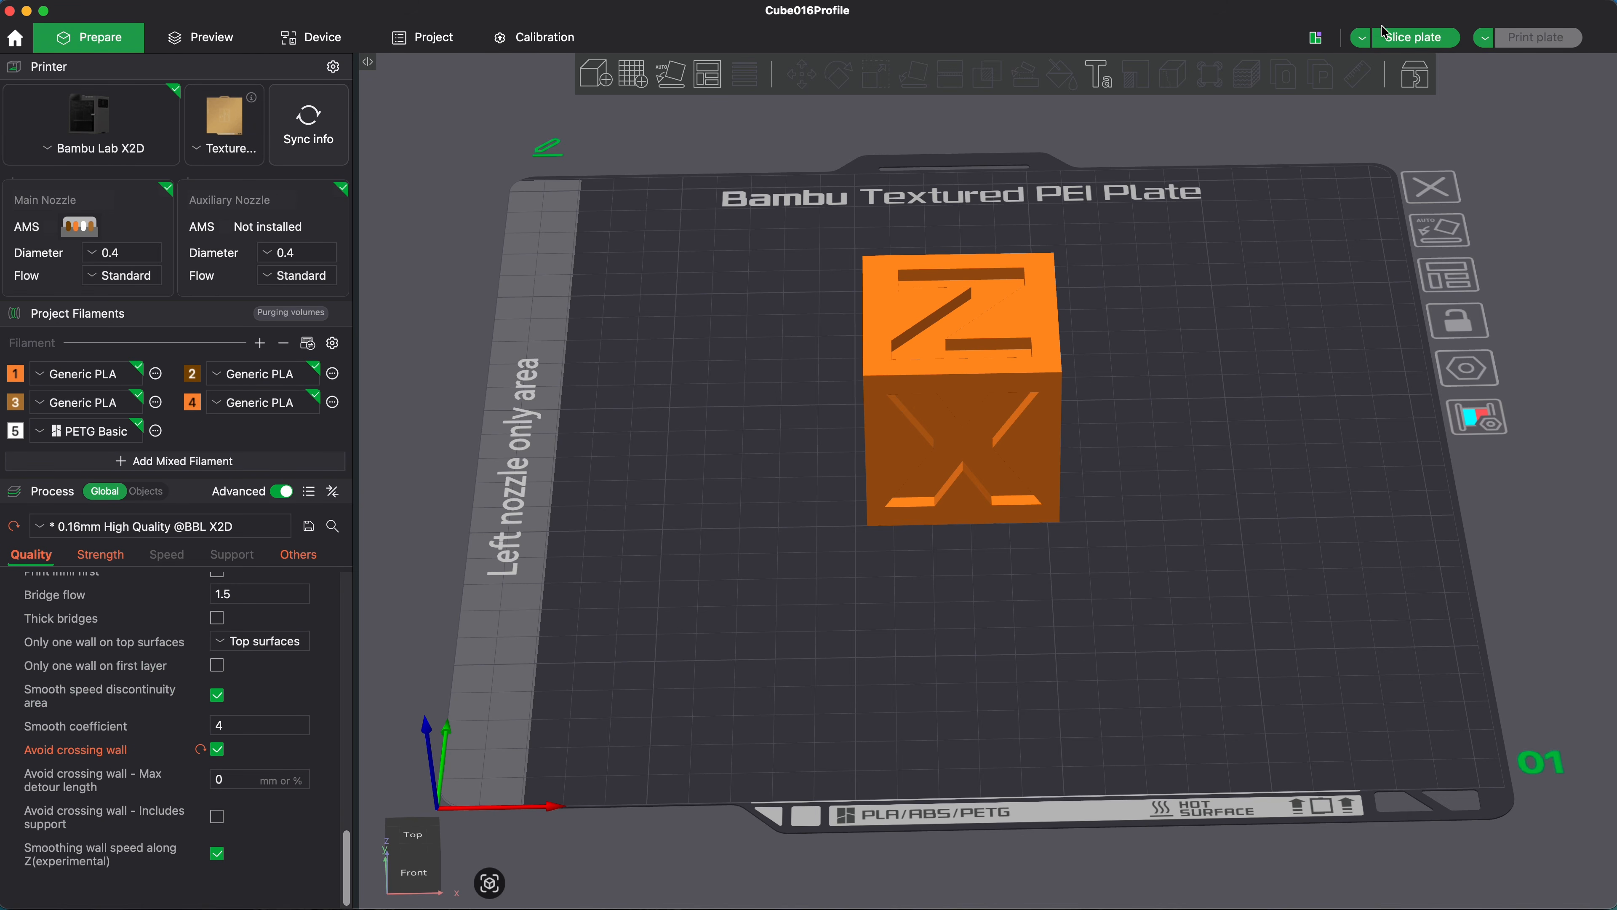
pyautogui.click(1397, 38)
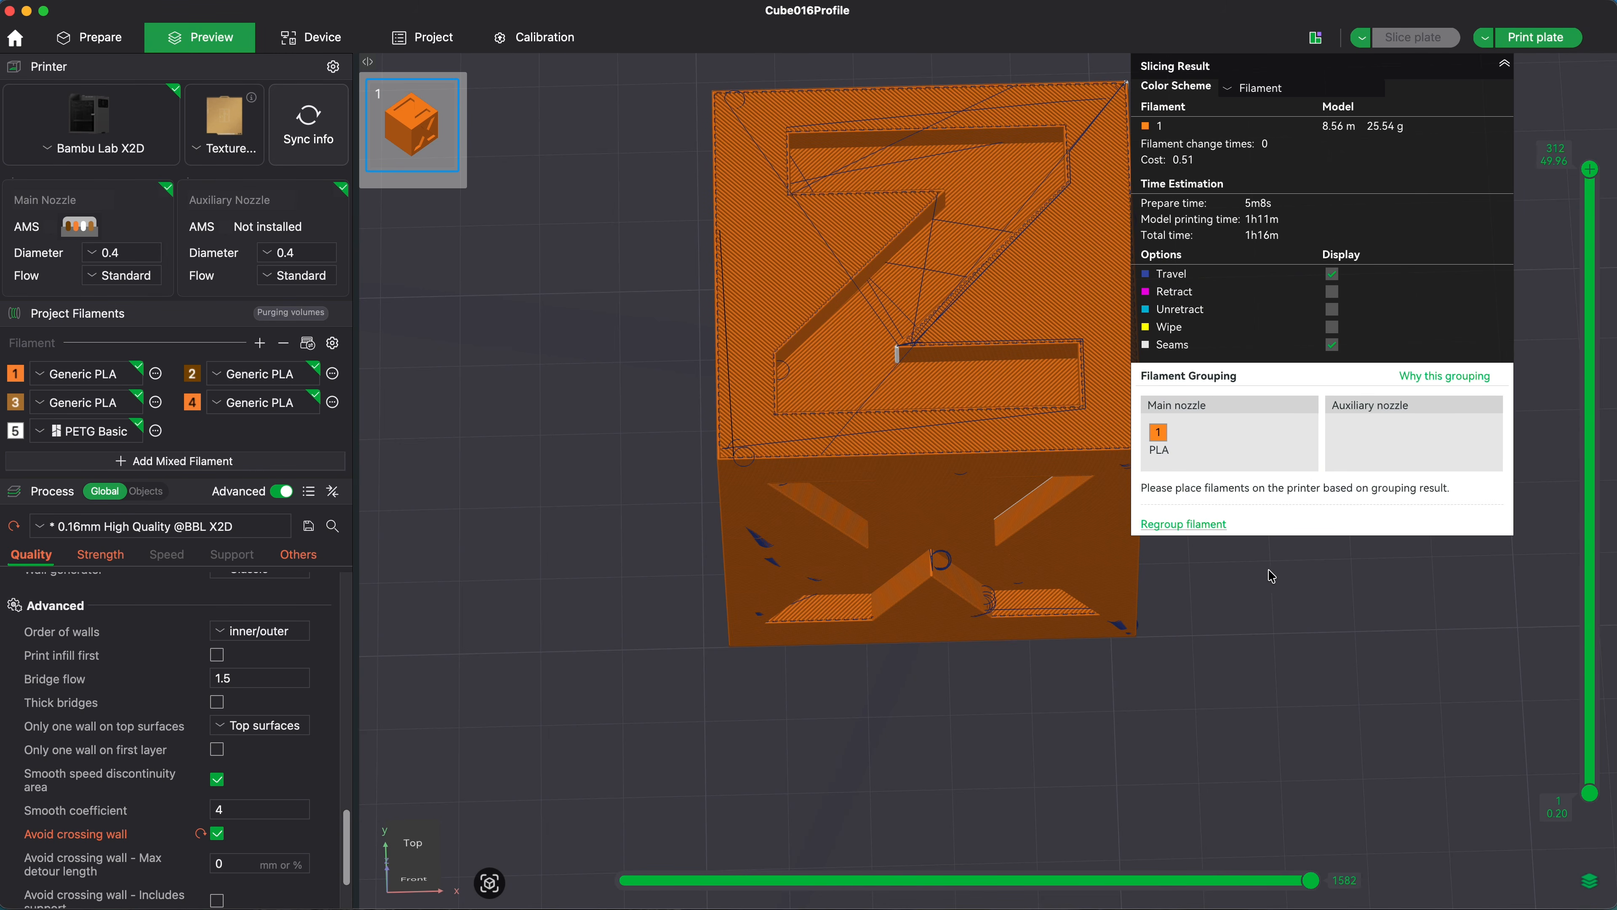
# Step: Examine the travel moves inside the sliced cube by lowering the preview to layer 4 and raising it to layer 64
pyautogui.moveTo(1590, 170); pyautogui.dragTo(1600, 782)
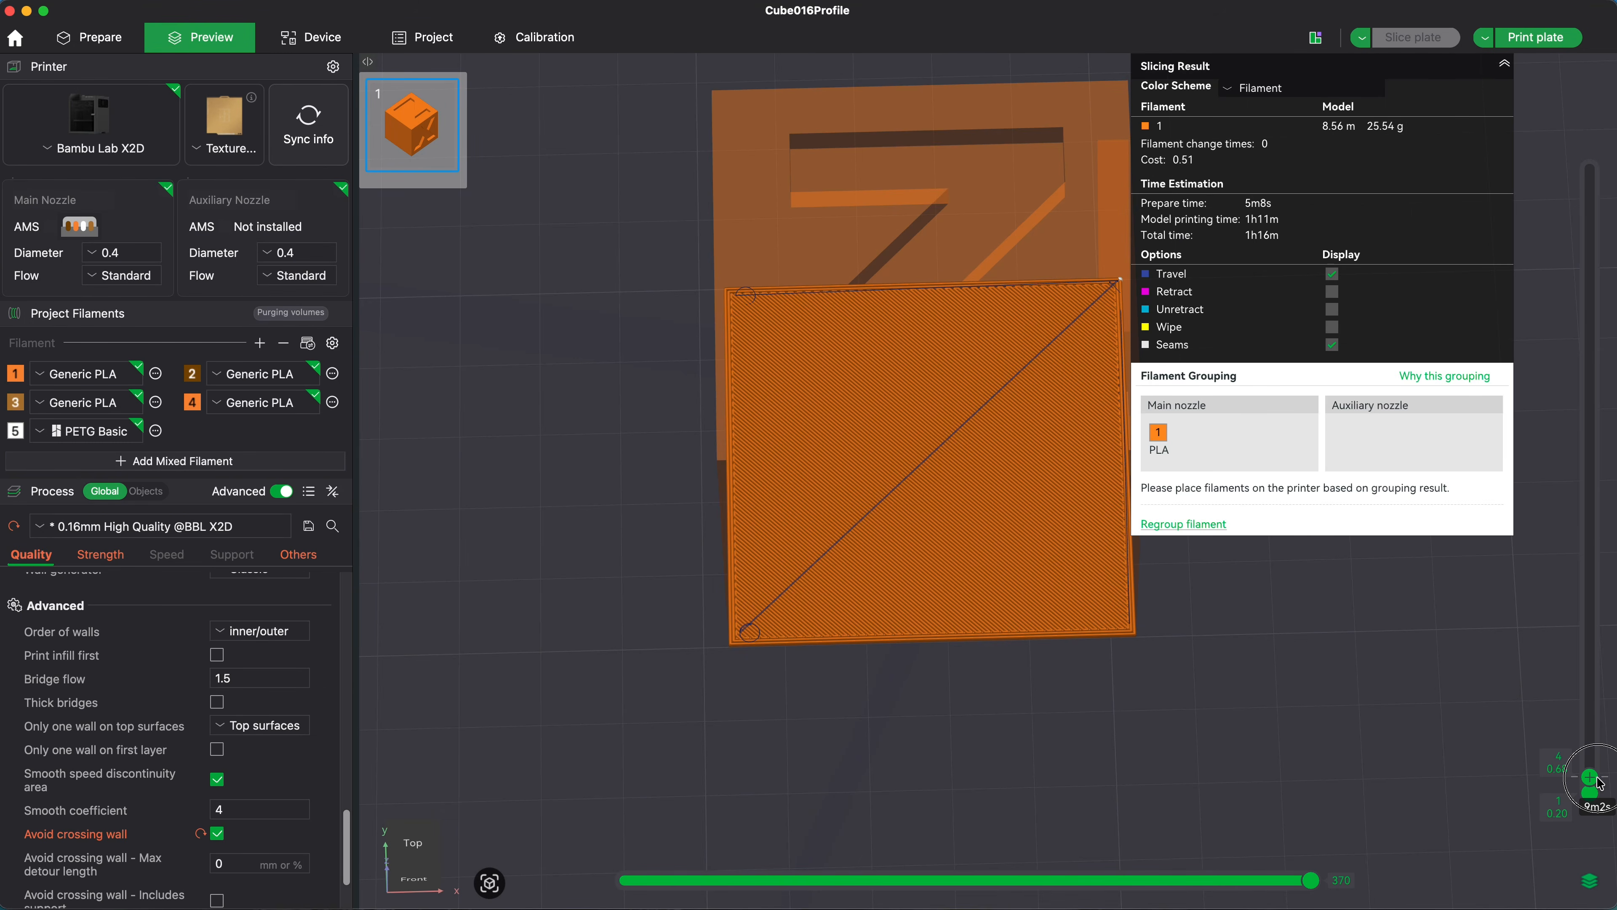
pyautogui.moveTo(1600, 782); pyautogui.dragTo(1609, 660)
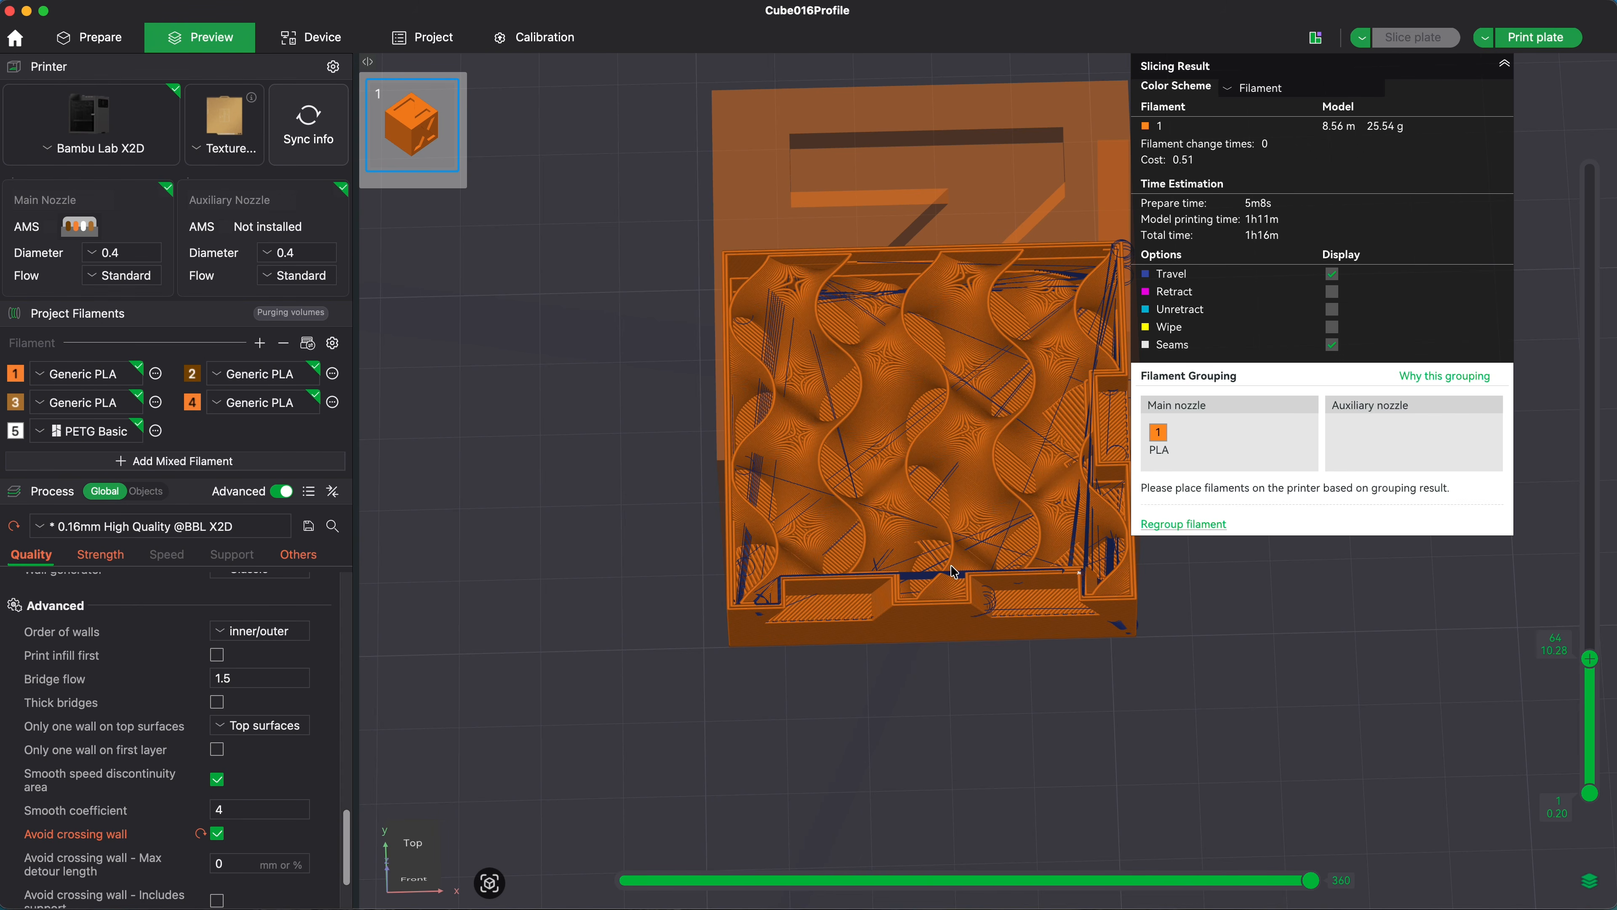
# Step: Disable Avoid crossing wall, slice the plate again to compare travel moves, and return to the model preparation view
pyautogui.click(218, 833)
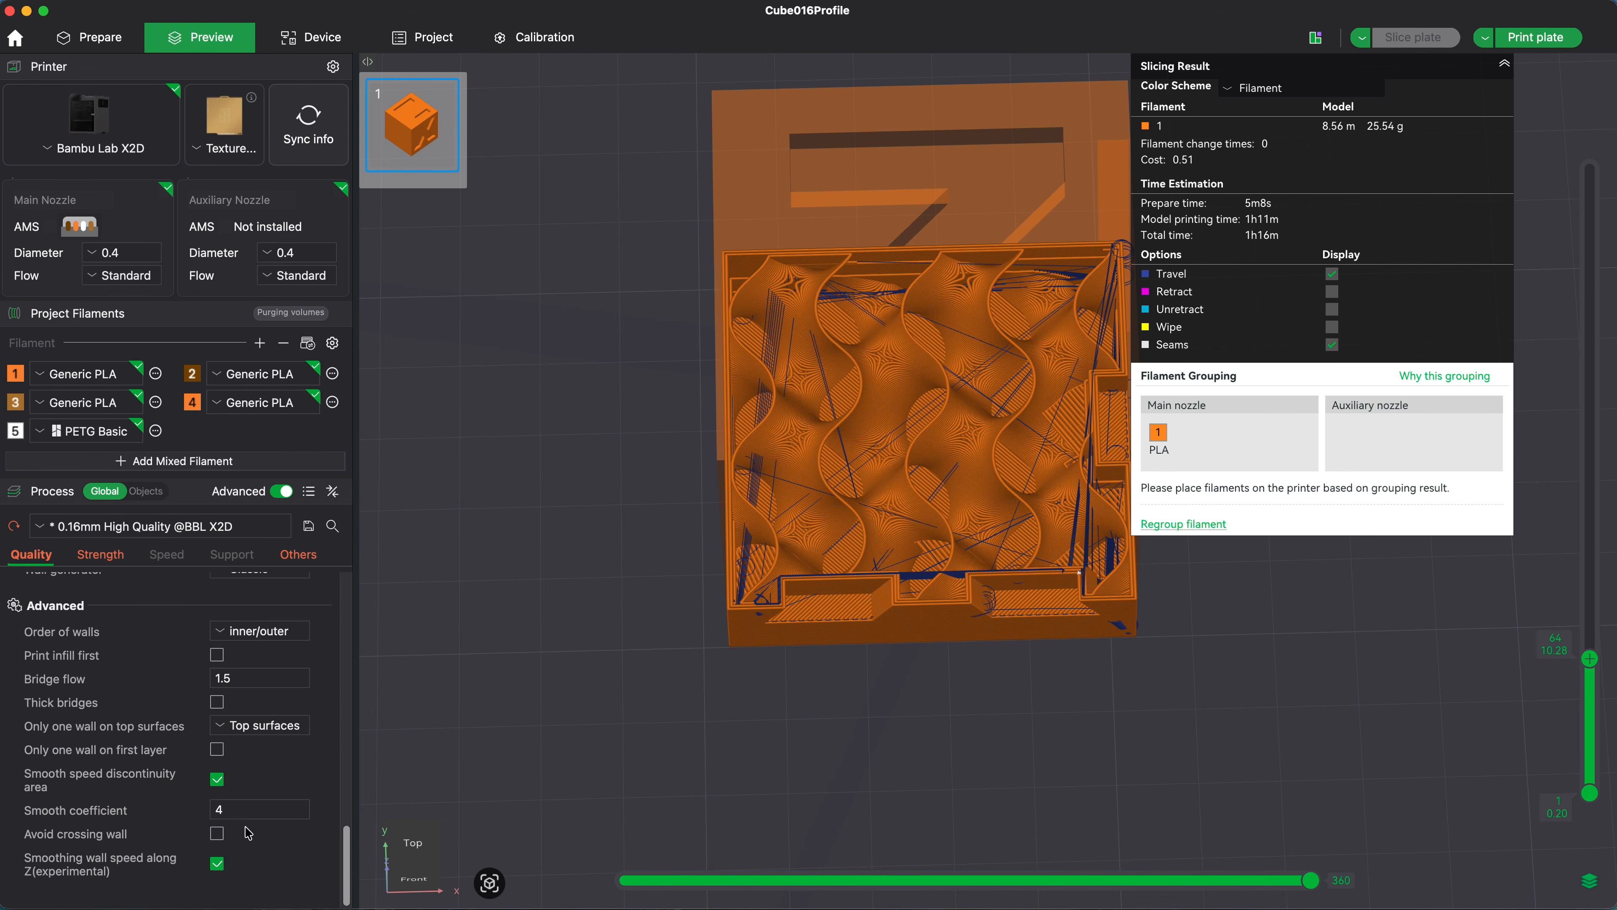
pyautogui.click(1430, 38)
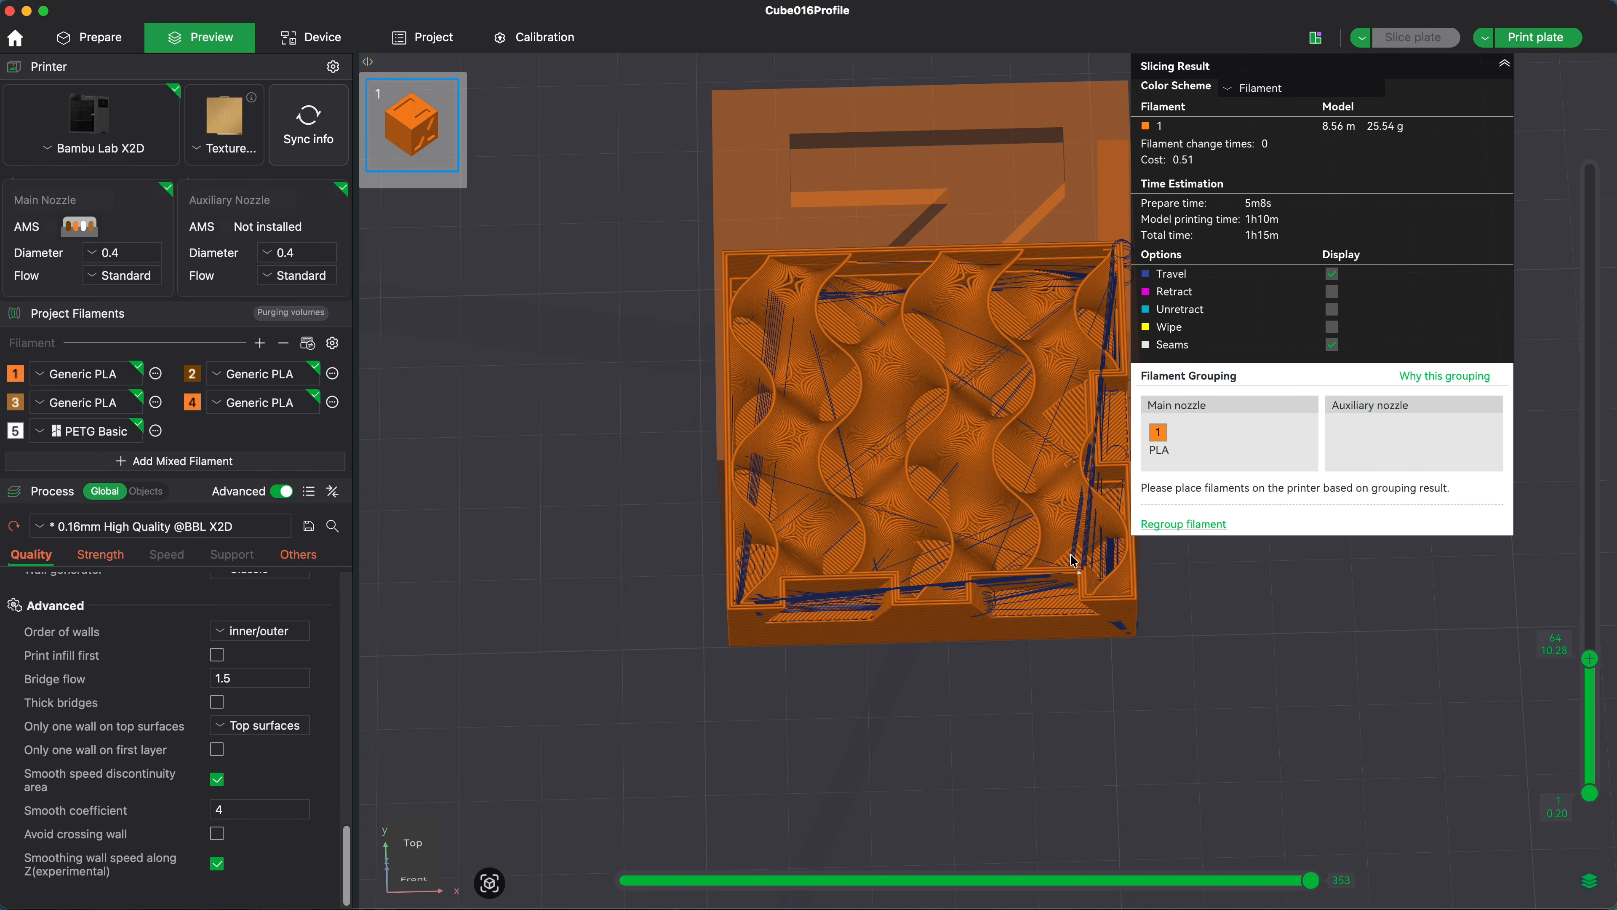
pyautogui.press('Tab')
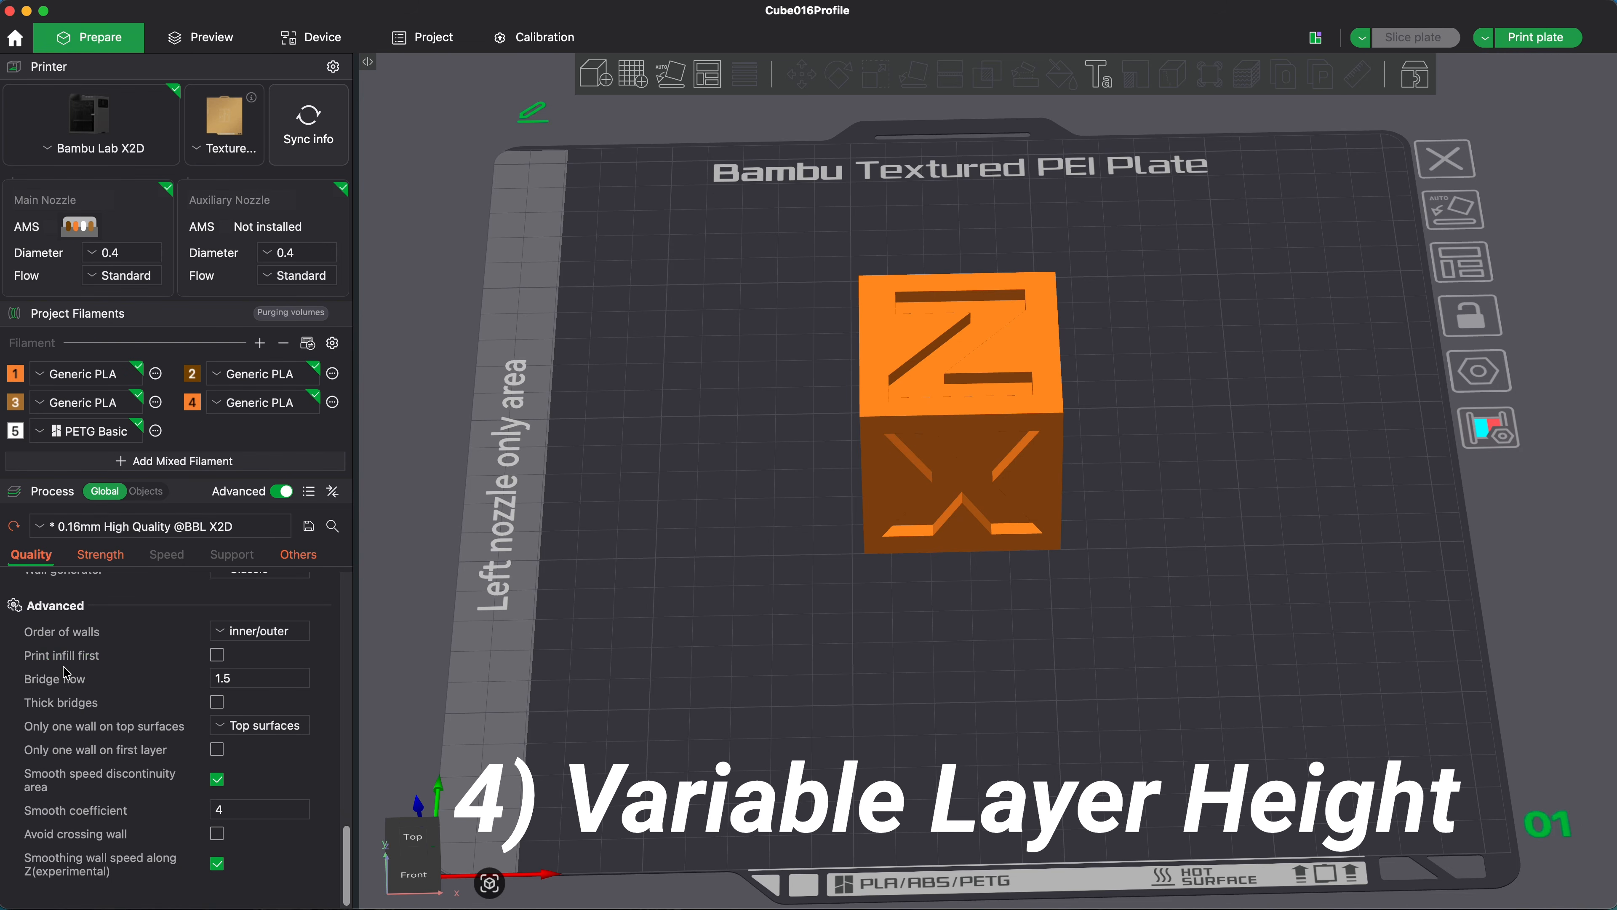
# Step: Apply adaptive variable layer heights to the cube at quality/speed 0.00 and smooth them with radius 5
pyautogui.click(953, 432)
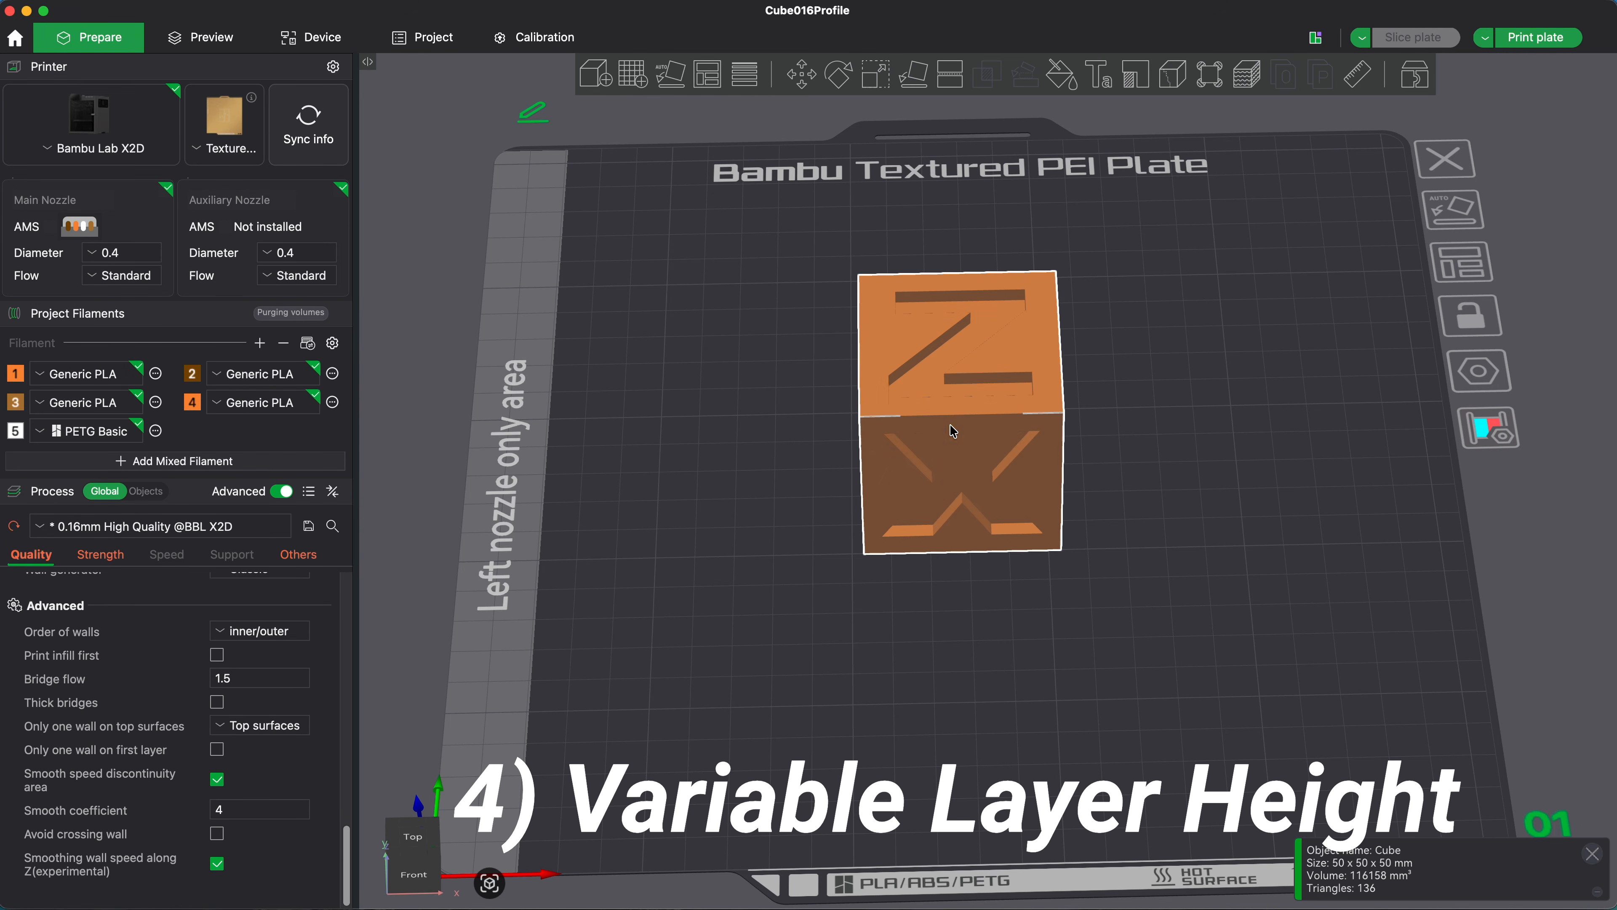
pyautogui.click(749, 80)
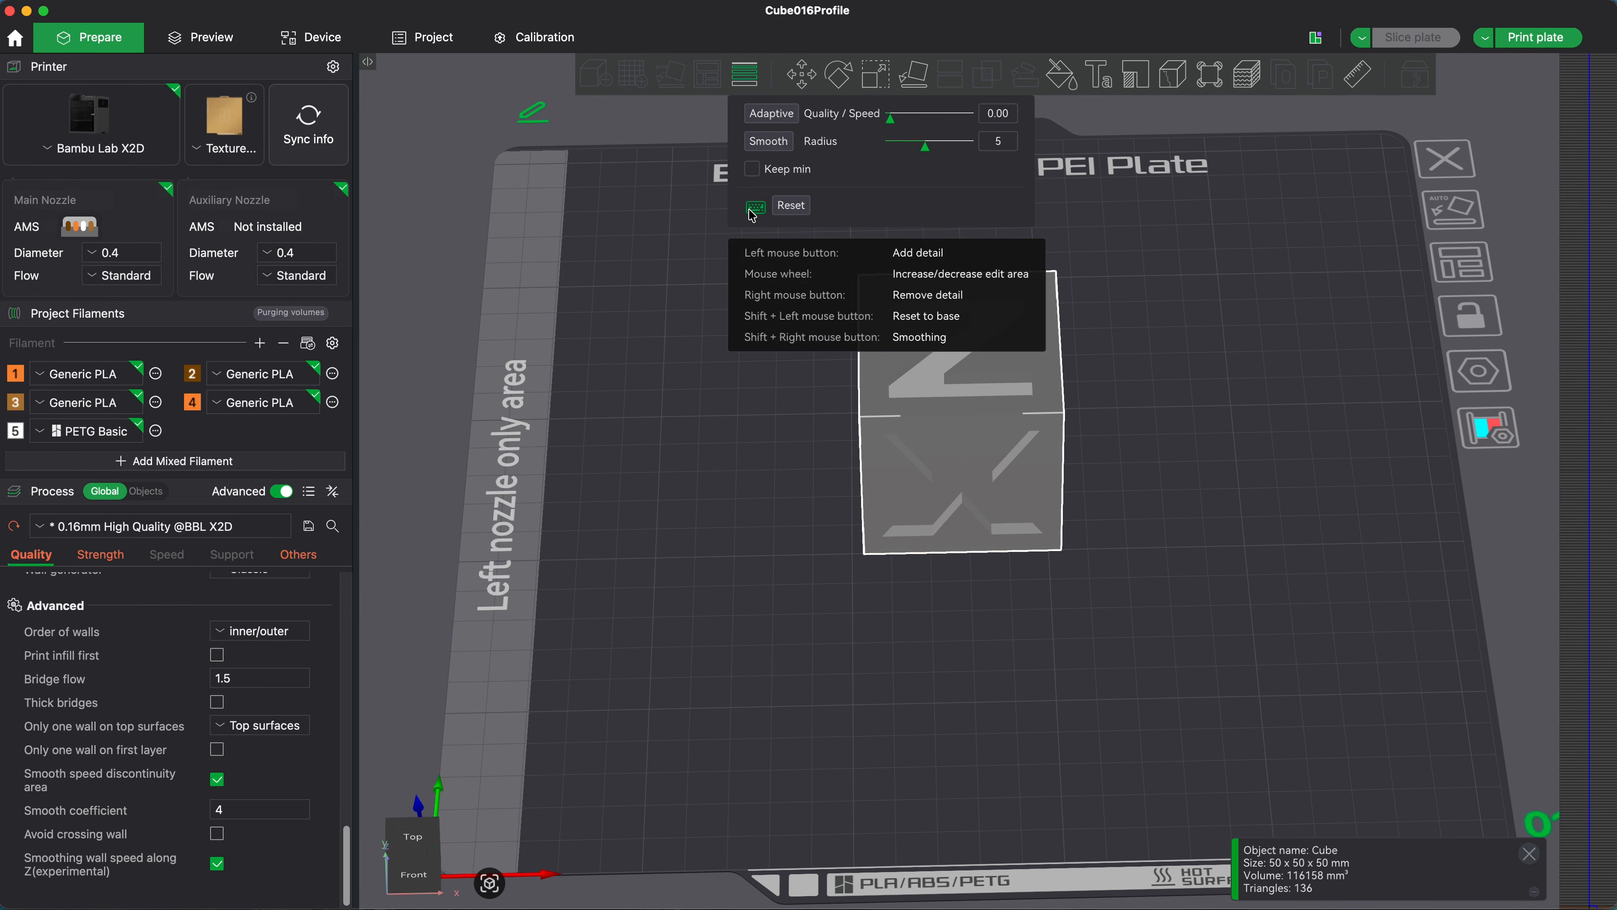
pyautogui.click(787, 144)
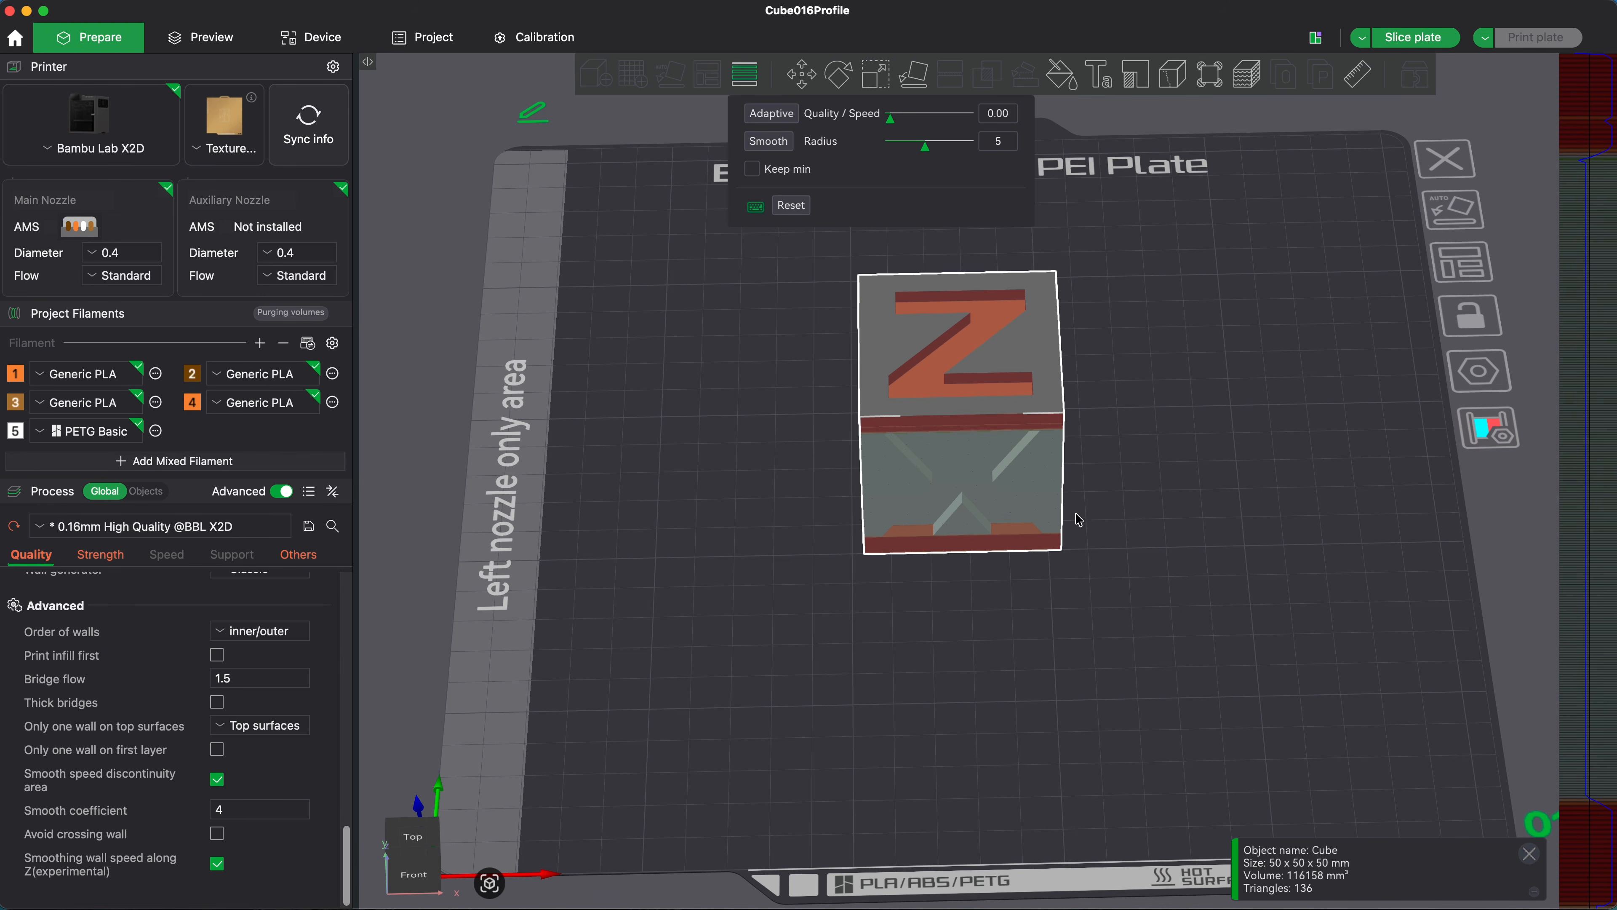
pyautogui.click(769, 143)
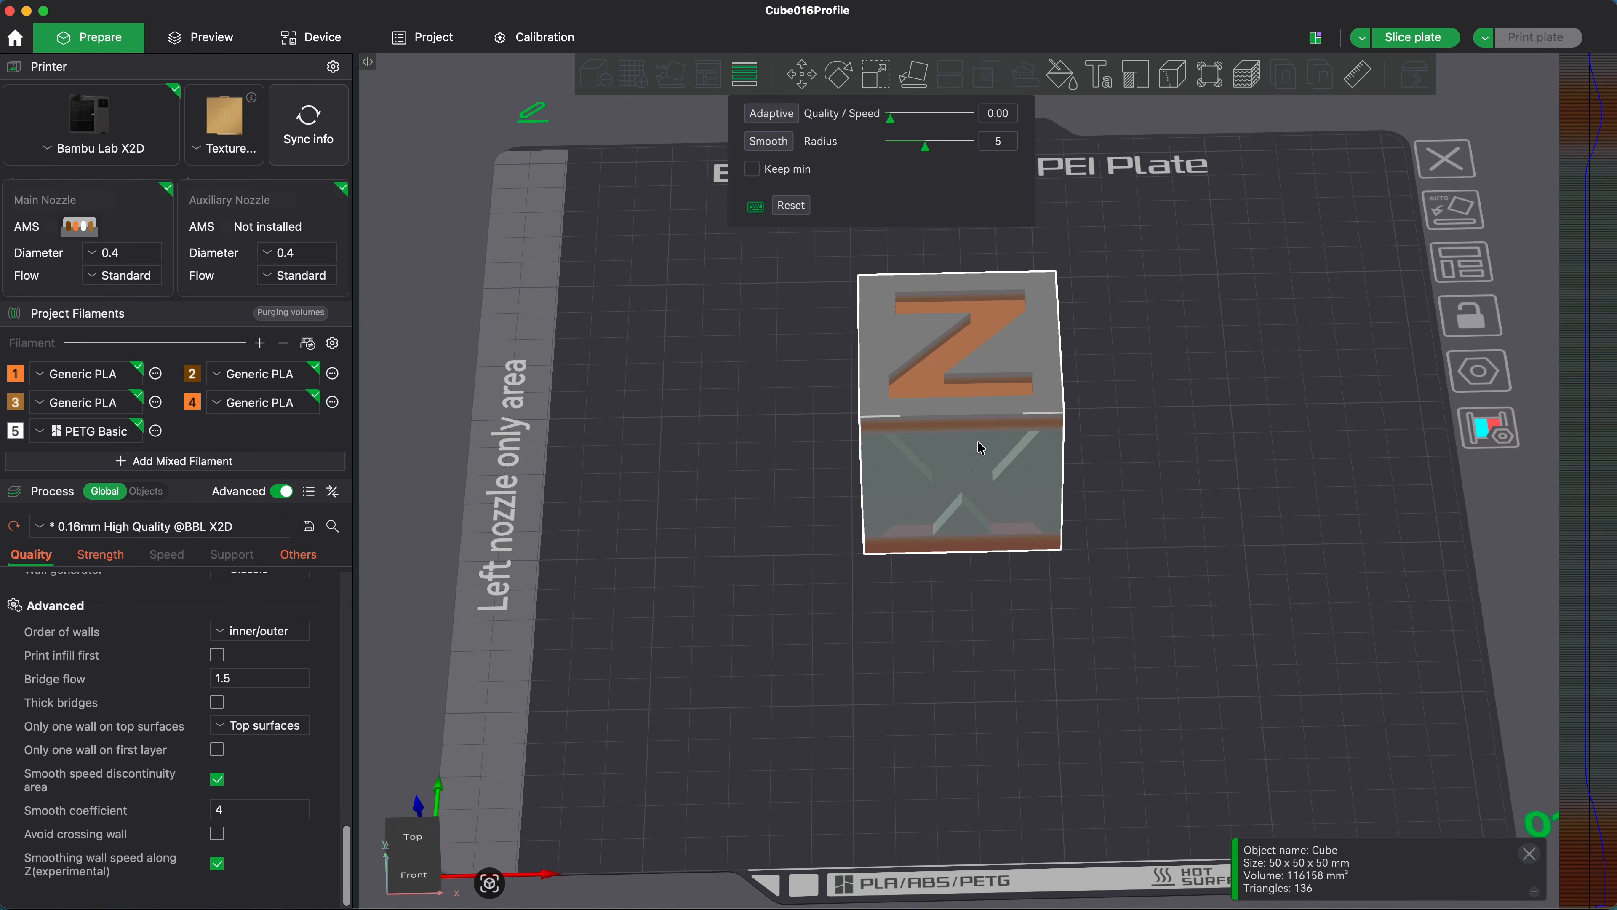
pyautogui.scroll(3, 983, 445)
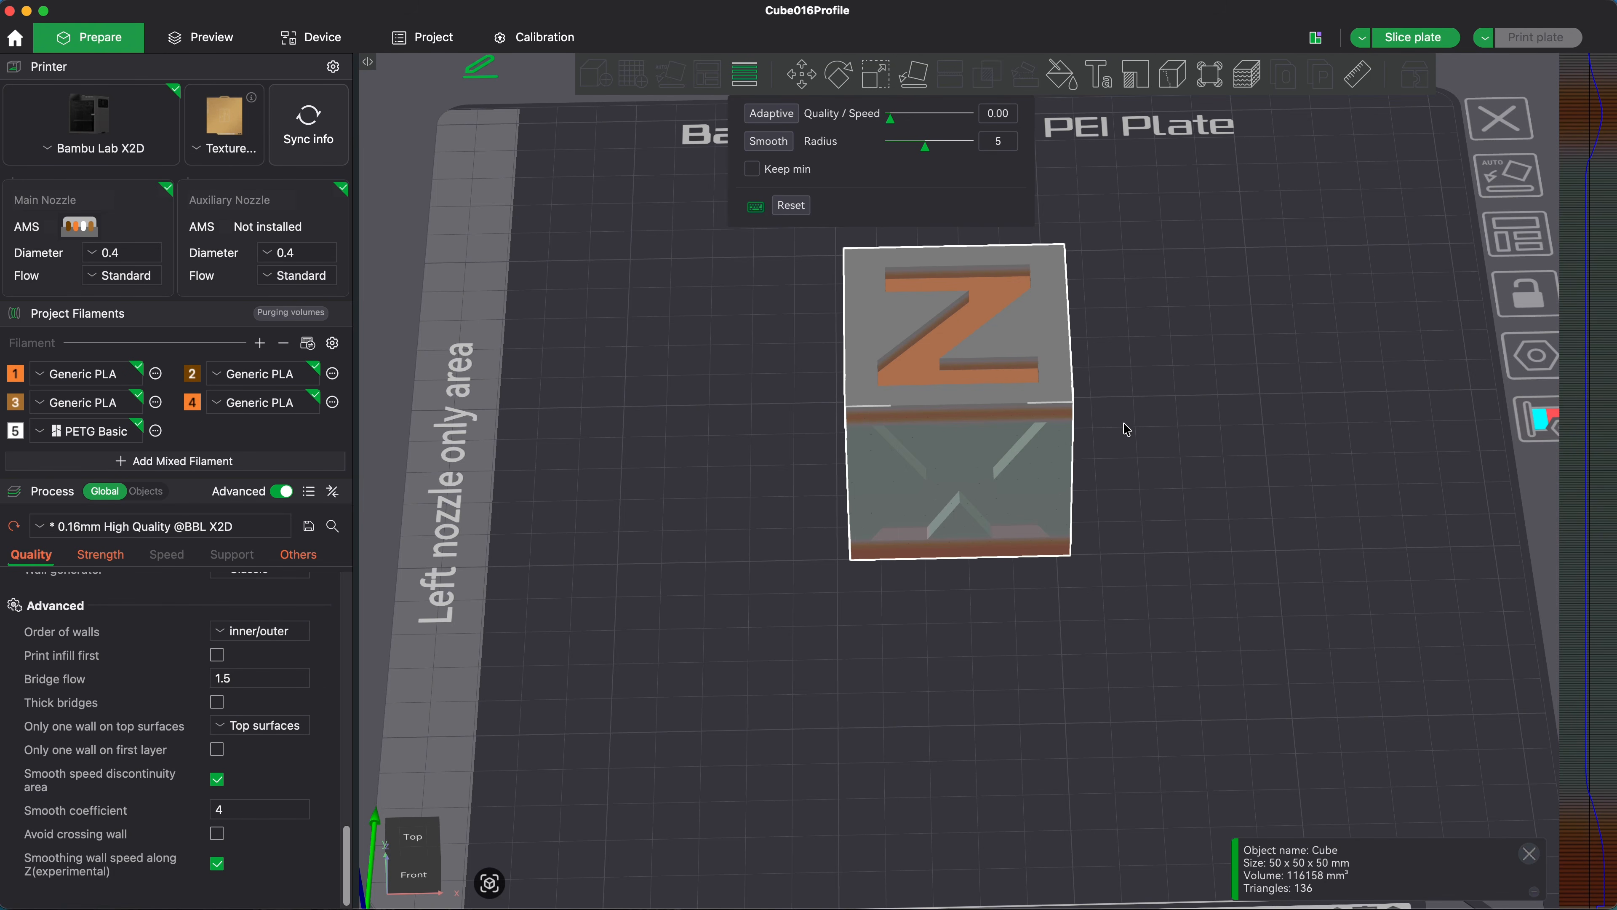
# Step: Reapply the unsmoothed adaptive layer heights to the cube and slice the plate
pyautogui.click(776, 117)
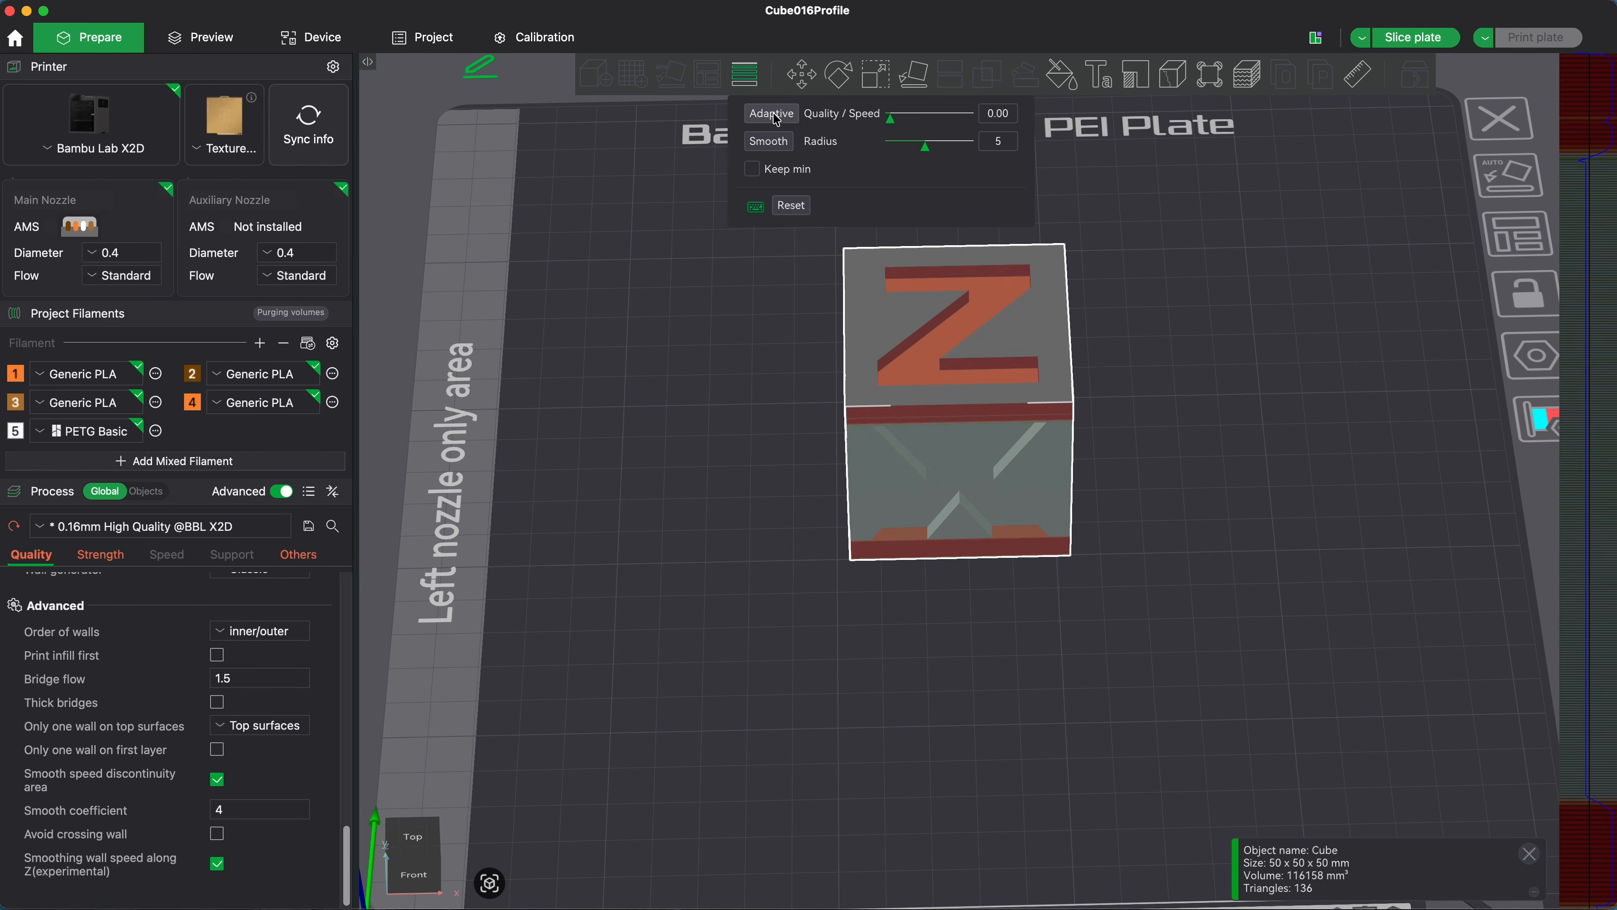
pyautogui.click(1387, 40)
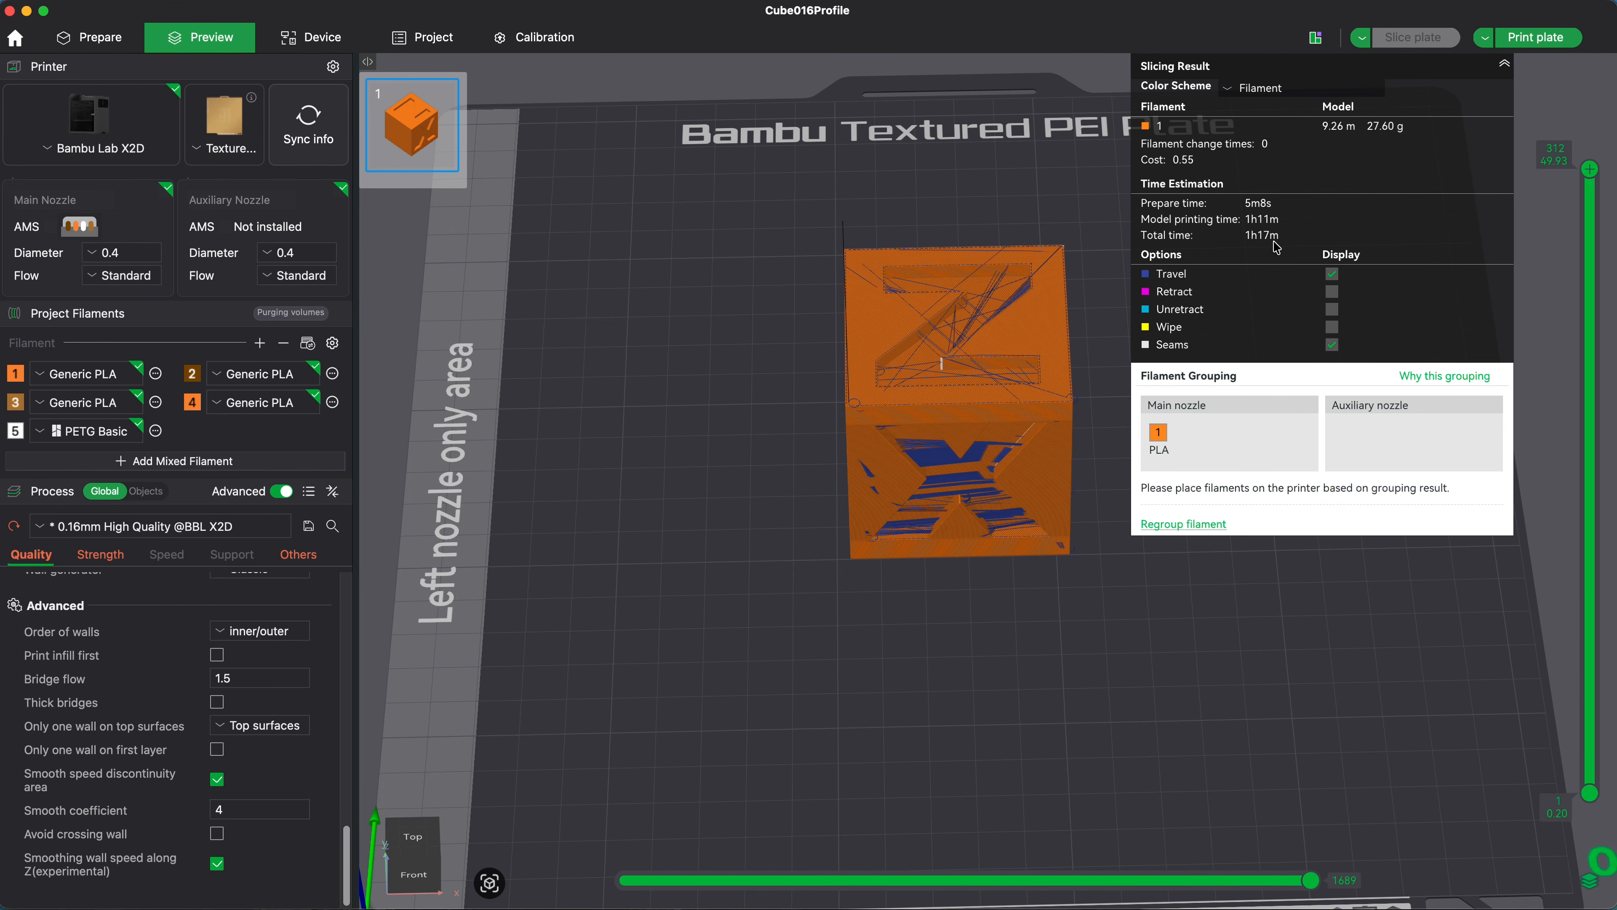
pyautogui.moveTo(1069, 510); pyautogui.dragTo(1070, 502, button='right')
pyautogui.moveTo(1069, 495); pyautogui.dragTo(1080, 479)
pyautogui.scroll(5, 993, 477)
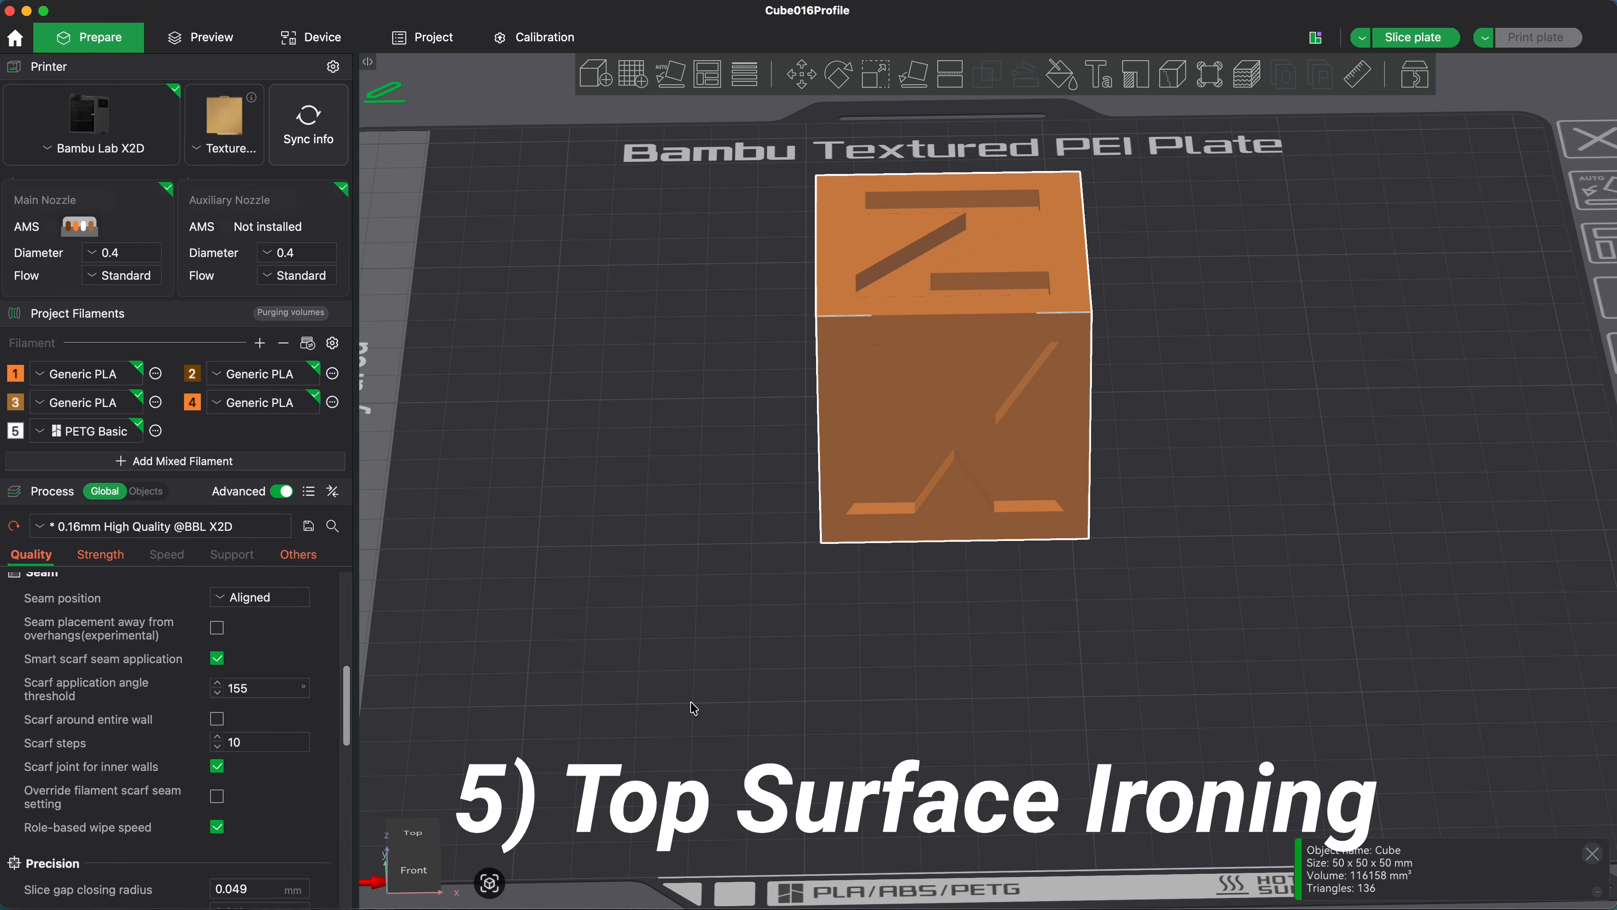
# Step: Set the ironing type to Top surfaces in the quality settings
pyautogui.scroll(10, 92, 694)
pyautogui.scroll(-10, 92, 694)
pyautogui.scroll(-10, 93, 694)
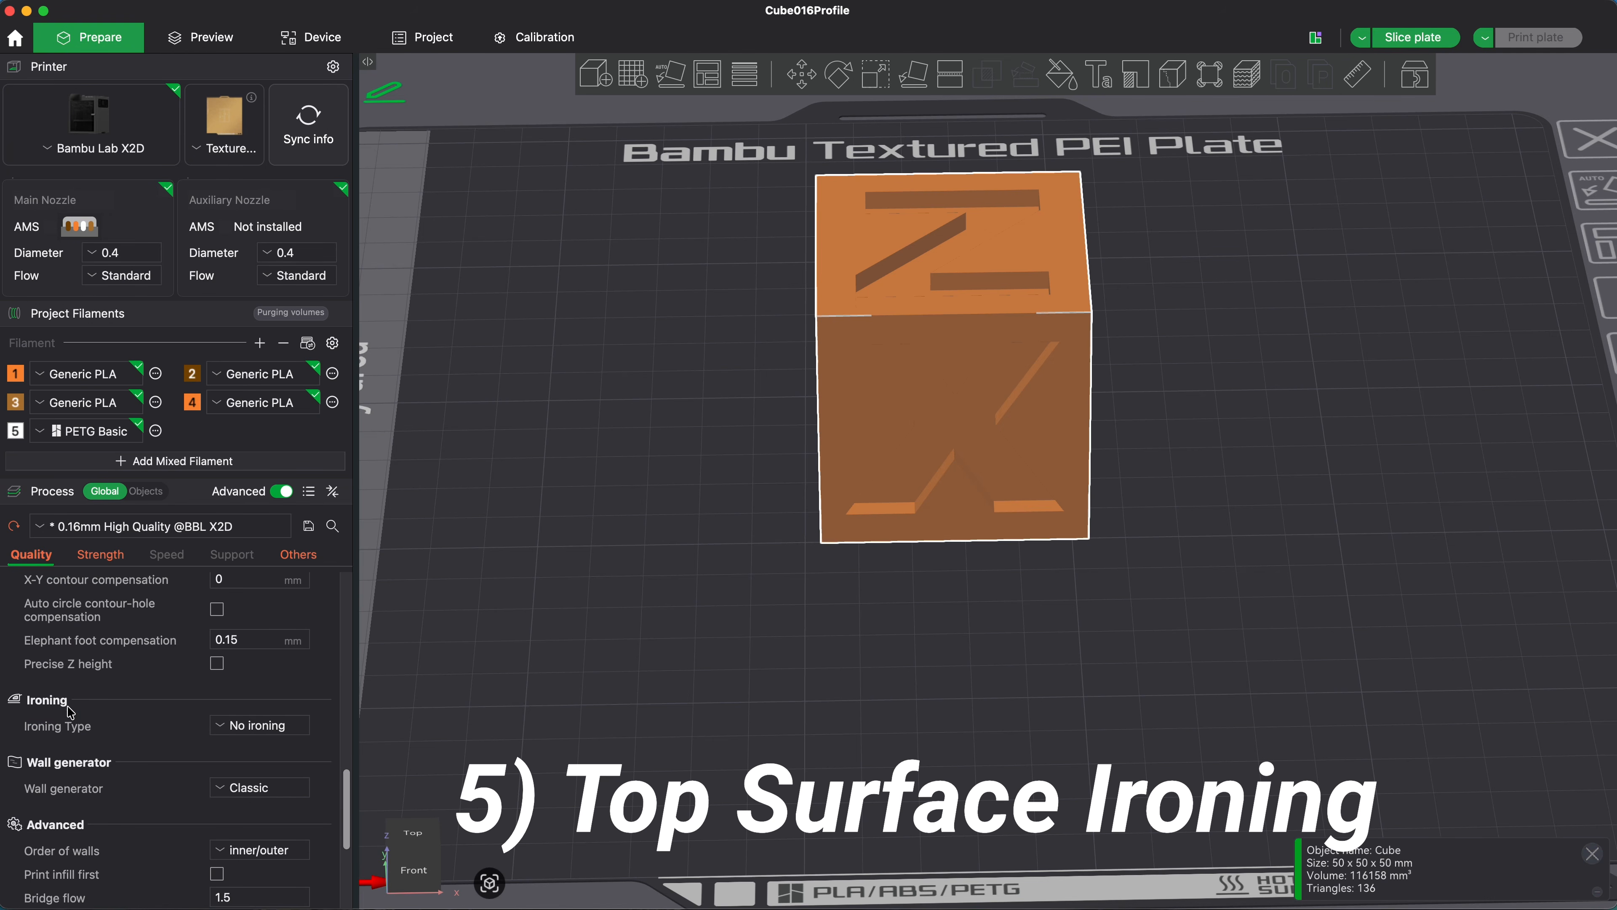
pyautogui.click(223, 726)
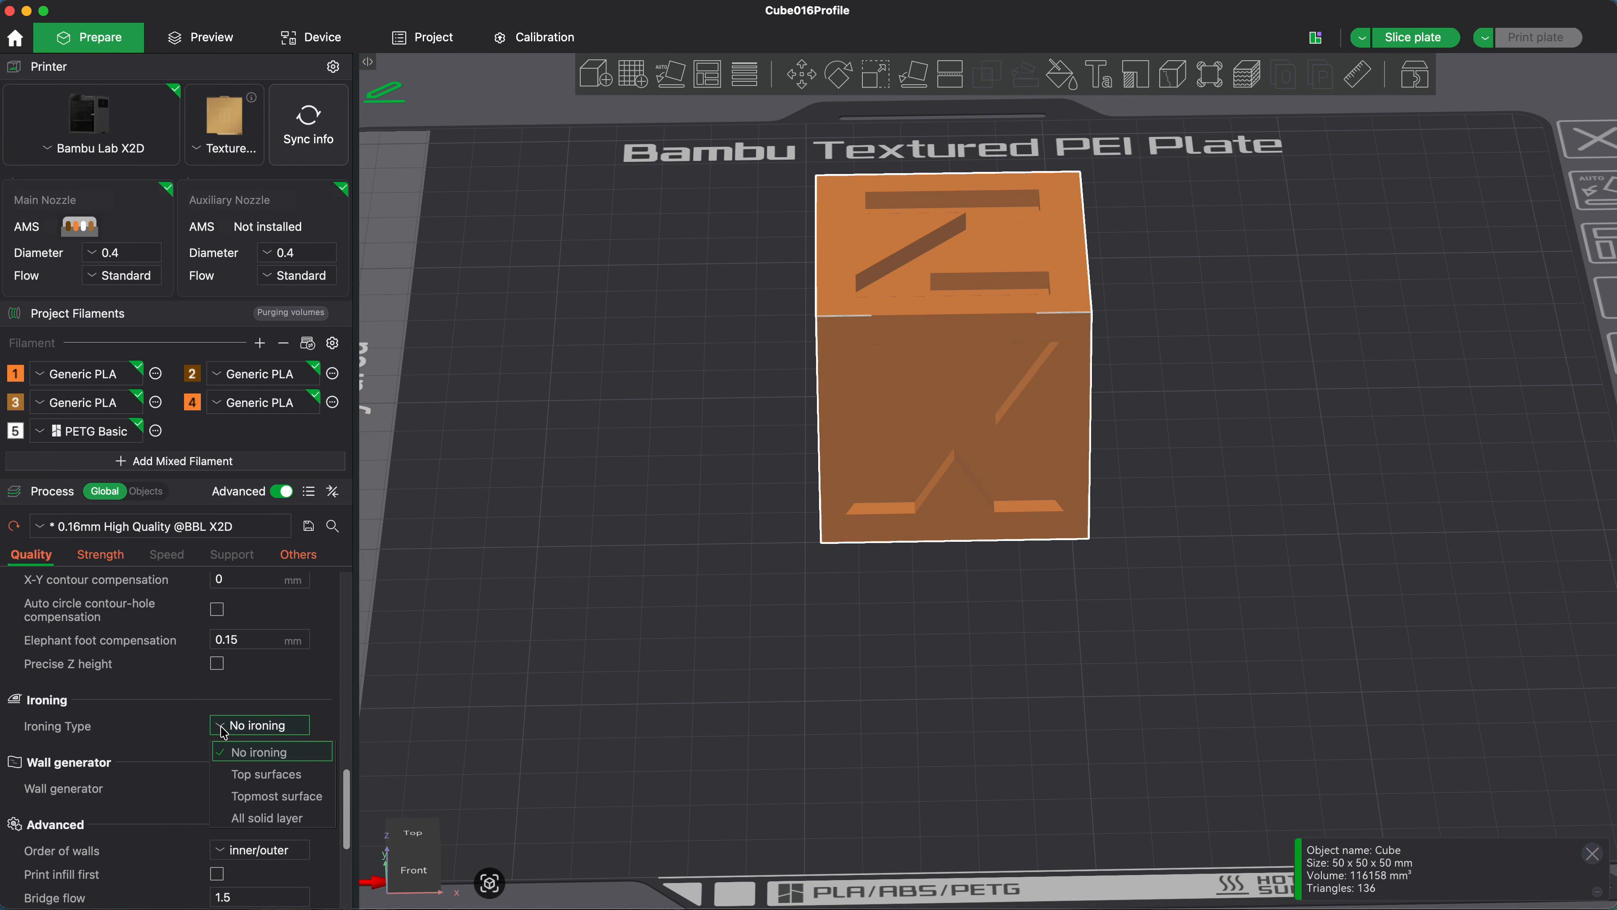
pyautogui.click(266, 775)
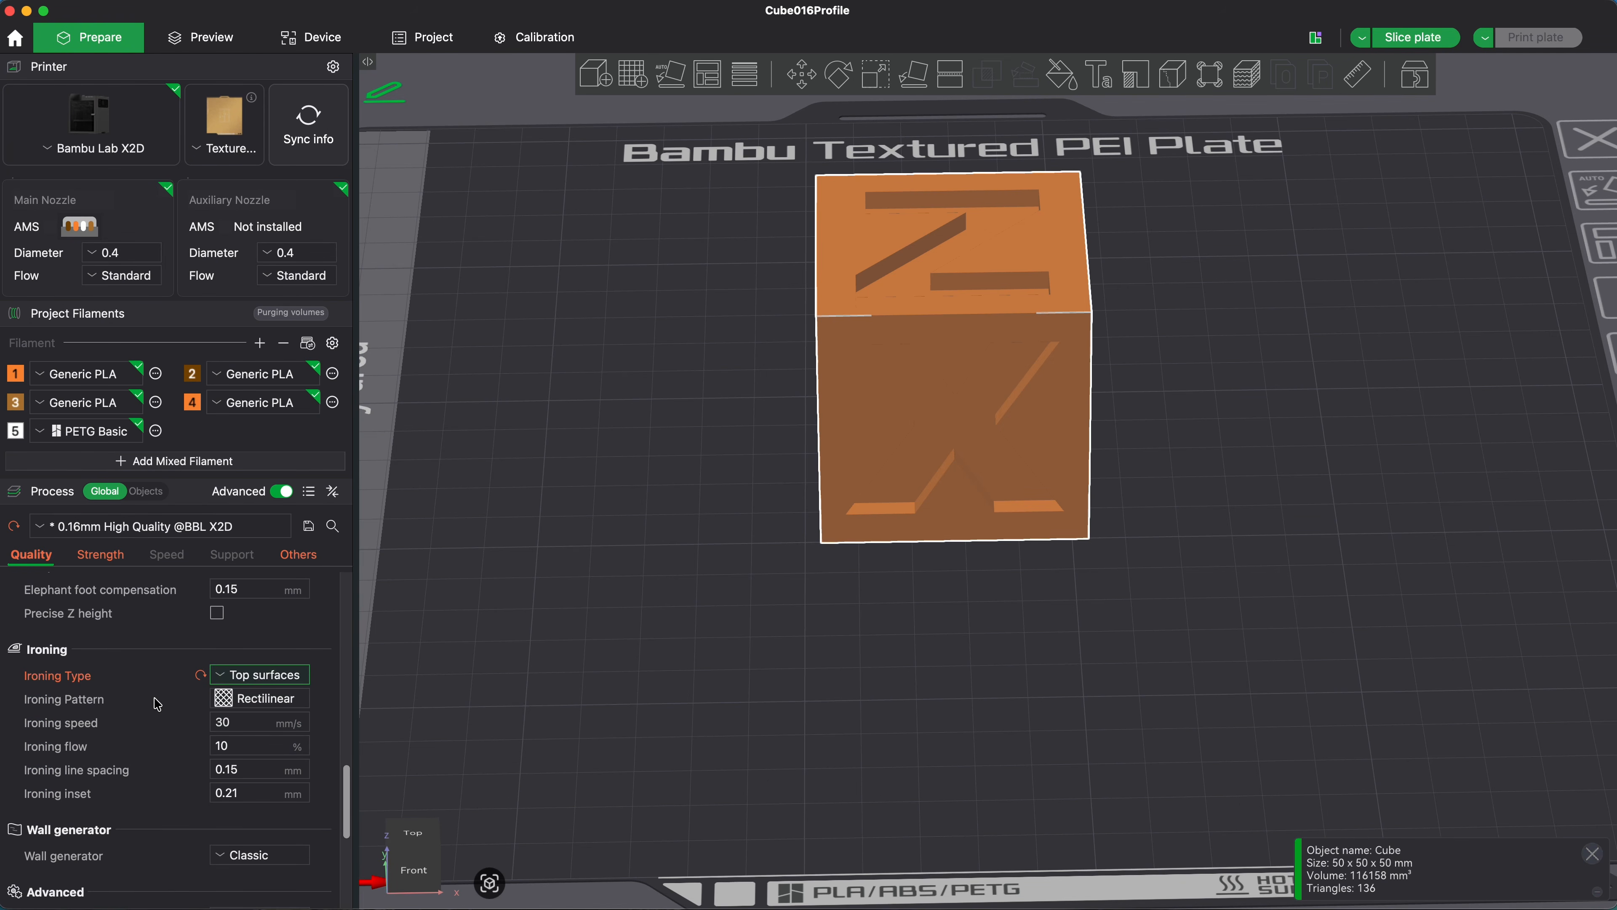
# Step: Slice the plate with ironing applied and review the available ironing patterns, keeping Rectilinear
pyautogui.click(1425, 42)
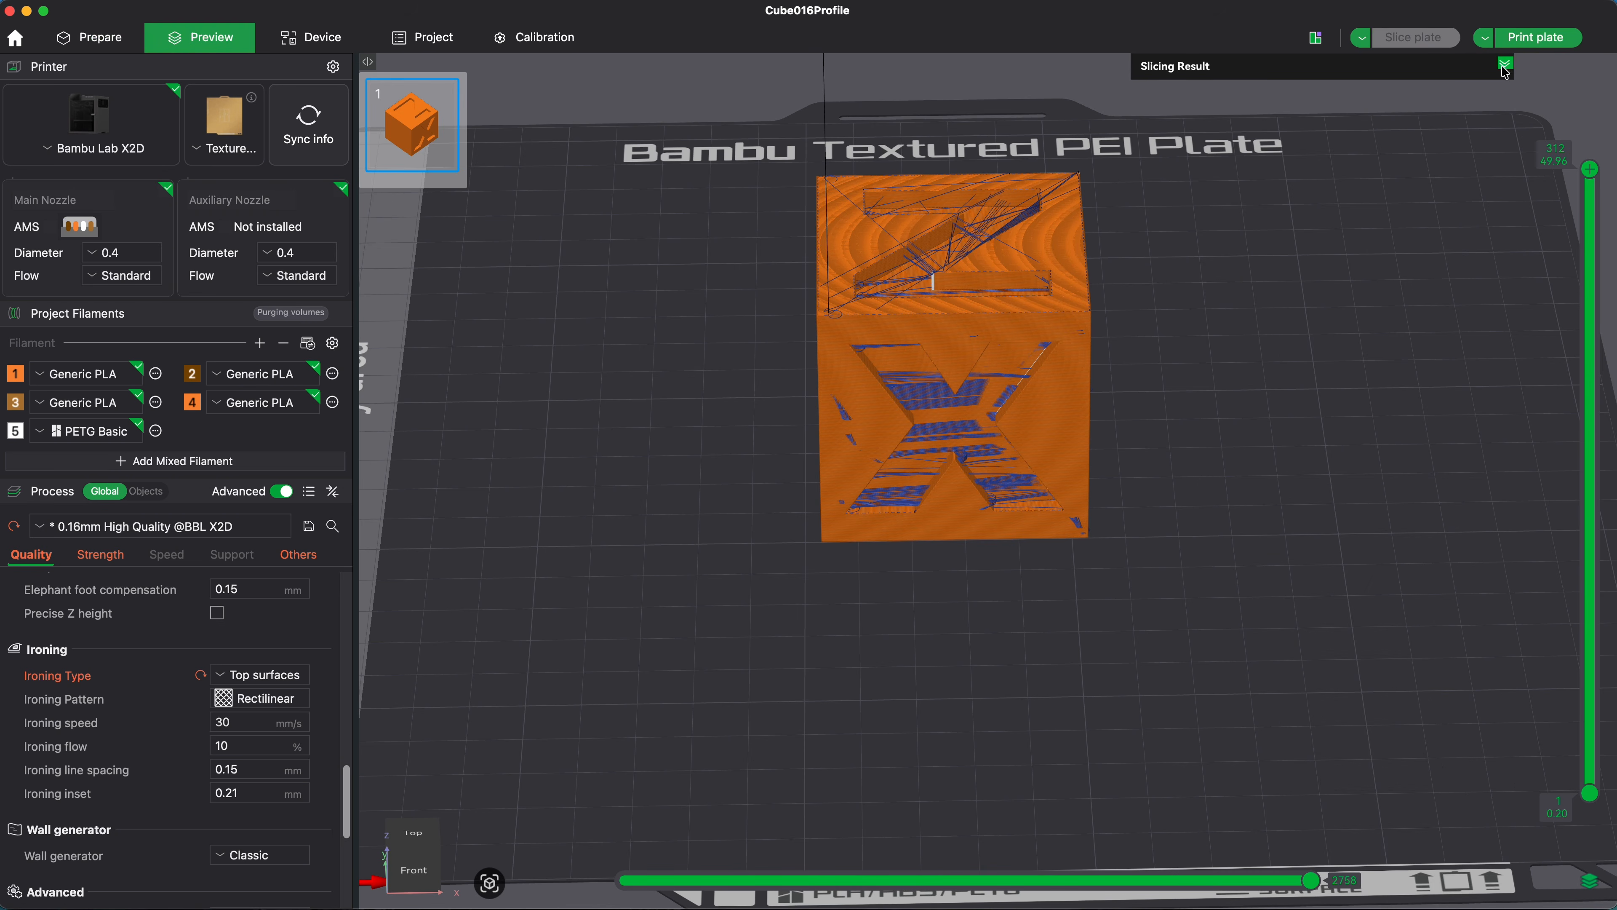
pyautogui.click(1505, 65)
pyautogui.click(285, 708)
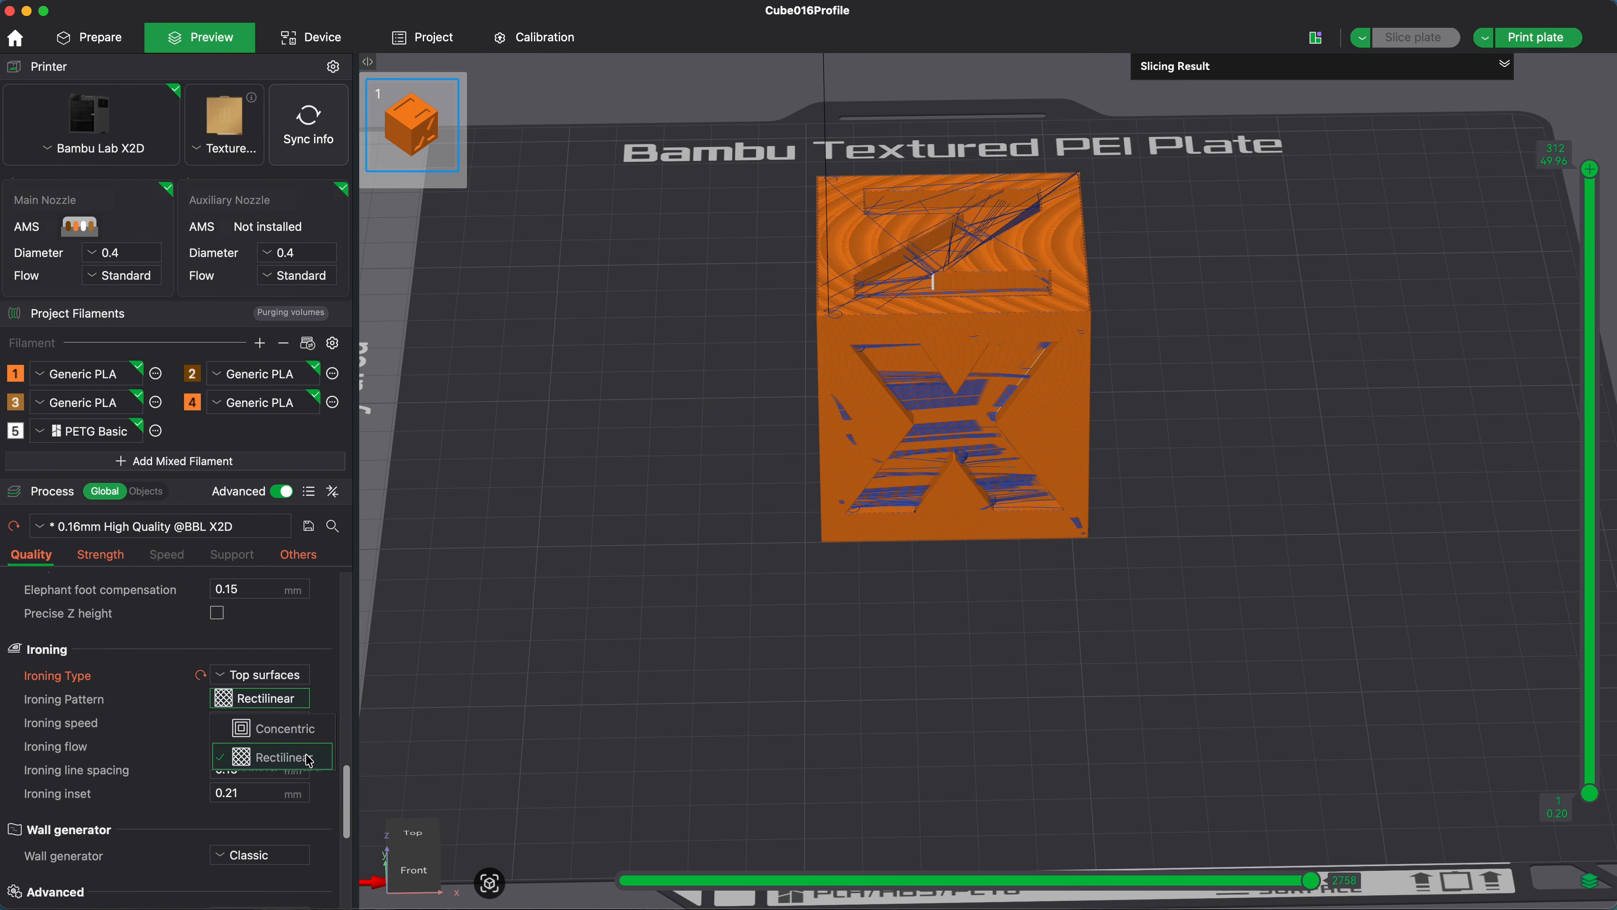
pyautogui.click(326, 667)
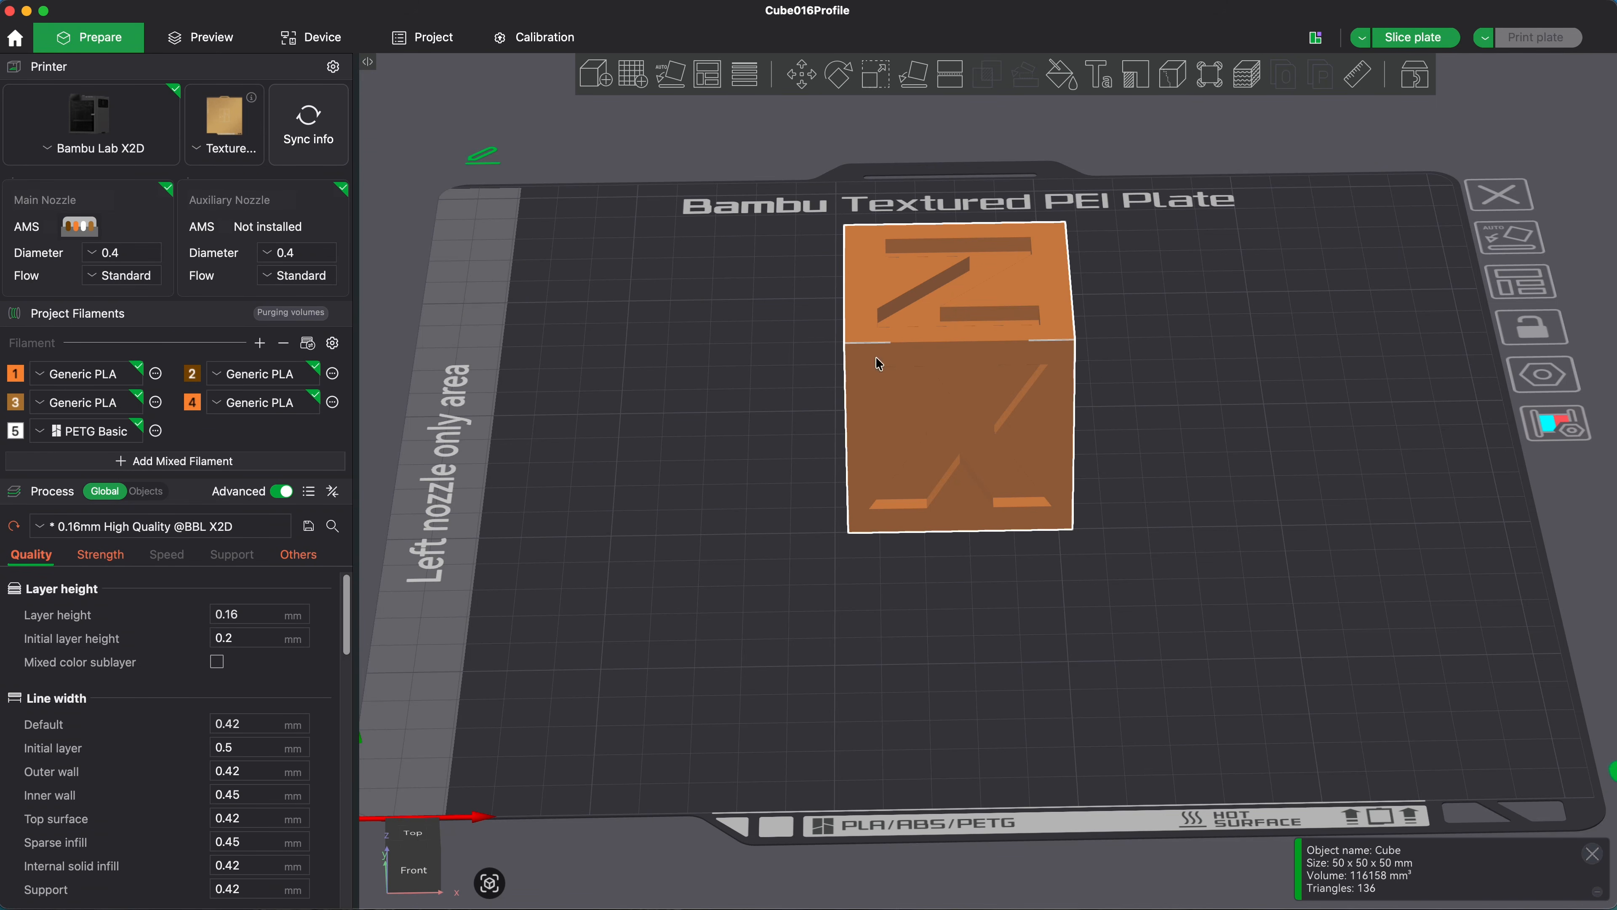
# Step: Set the order of walls to outer/inner and enable Avoid crossing wall
pyautogui.scroll(-10, 177, 701)
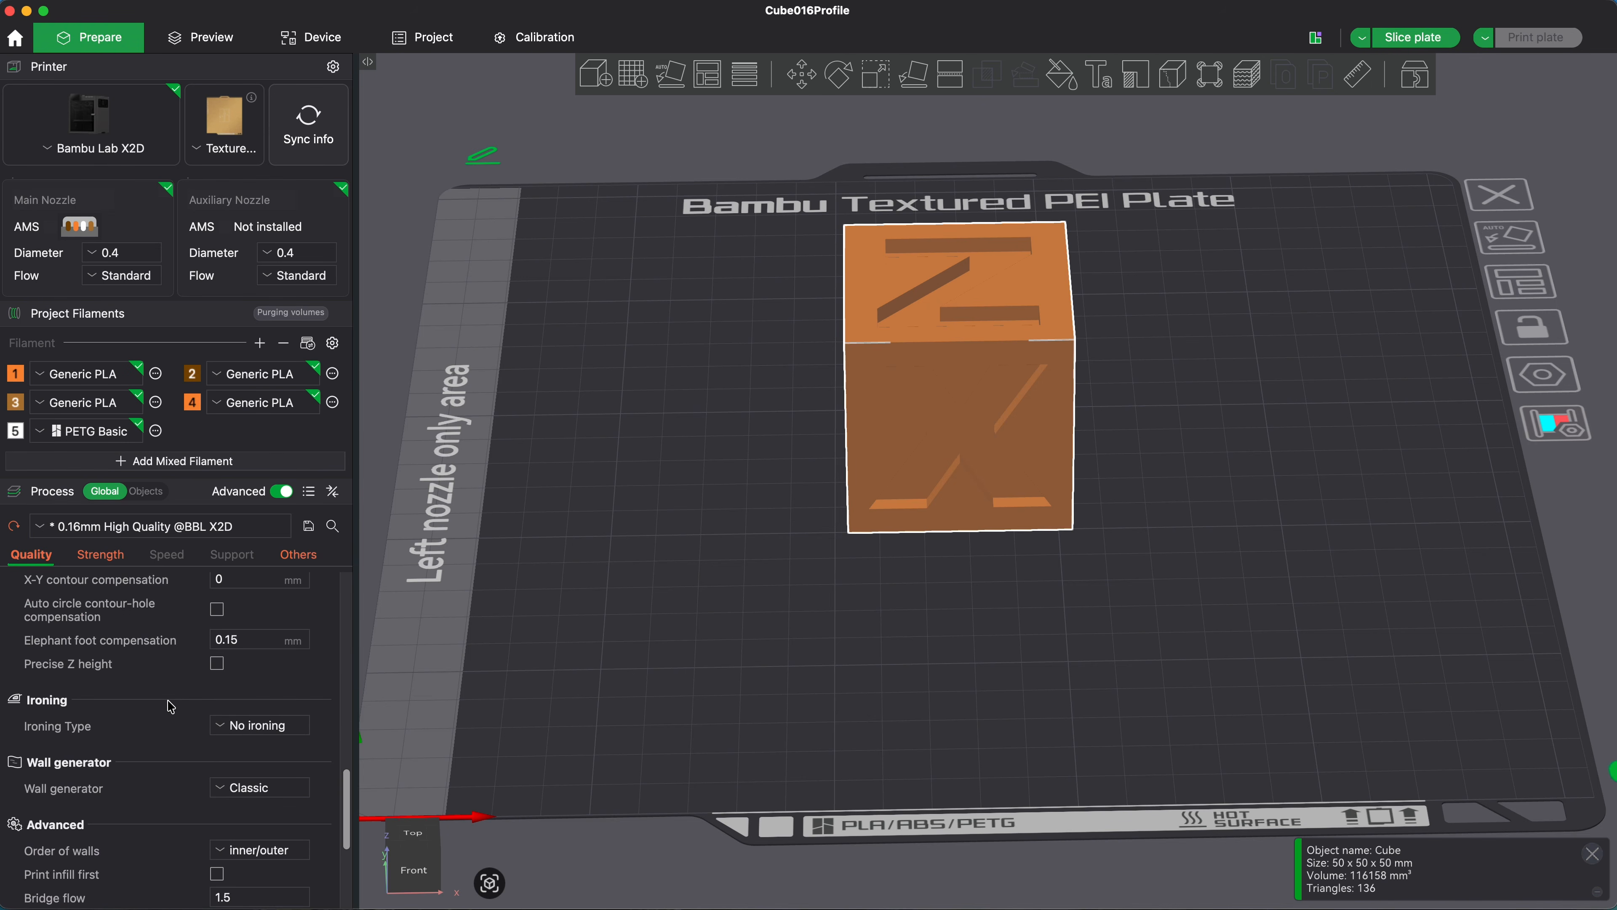
pyautogui.click(260, 782)
pyautogui.click(255, 830)
pyautogui.scroll(-4, 194, 841)
pyautogui.click(217, 833)
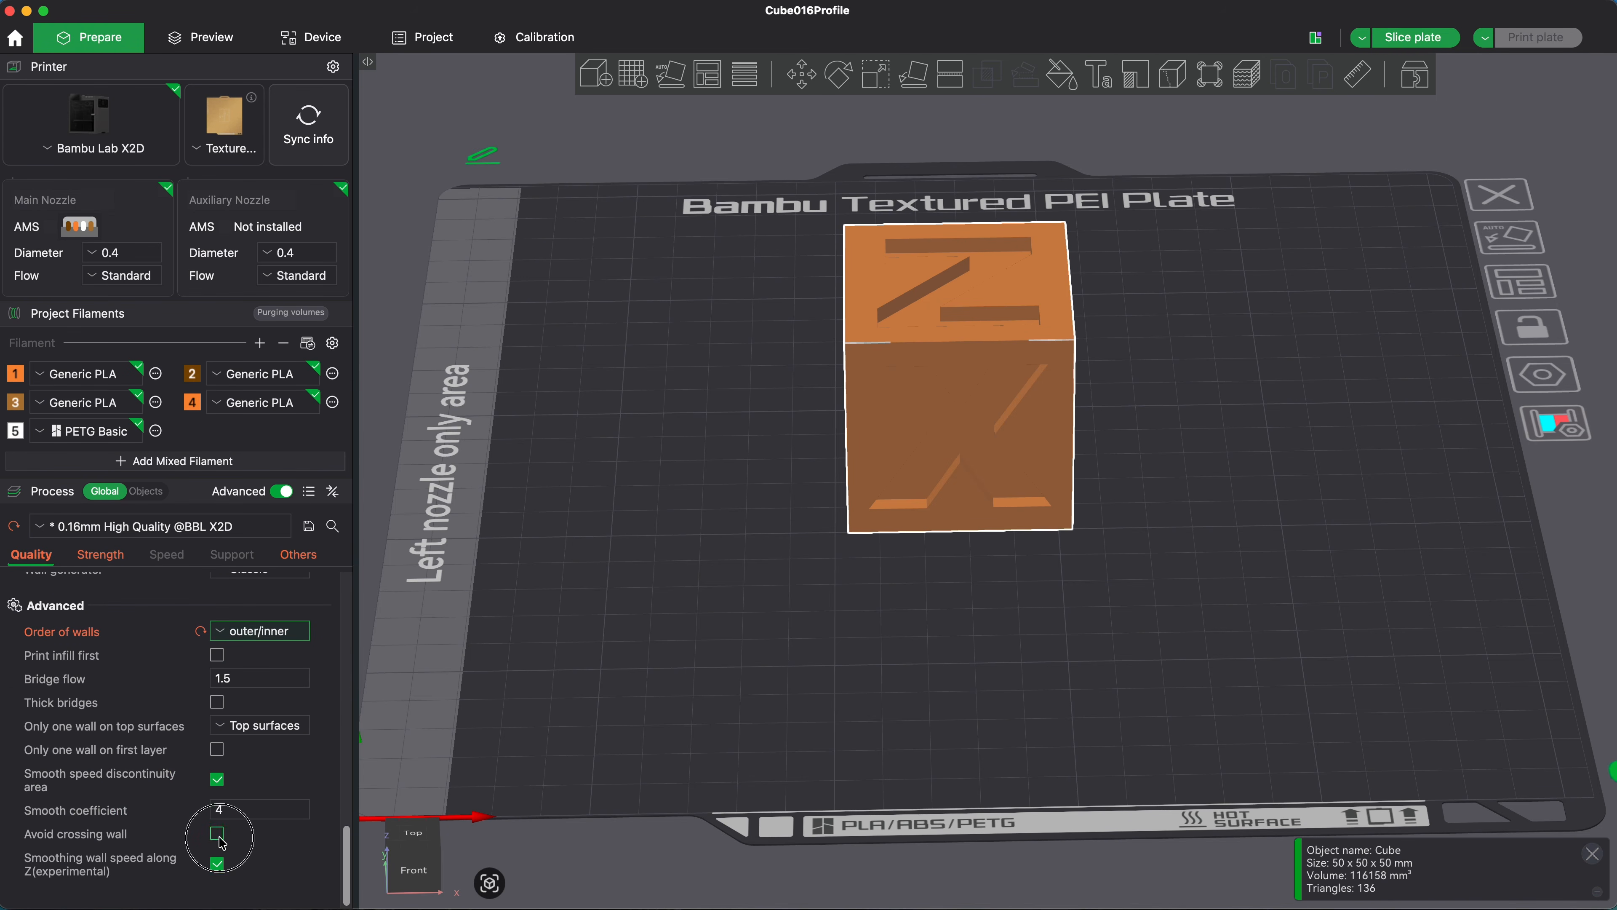
# Step: Set the outer wall speed to 40 mm/s and the inner wall speed to 100 mm/s, and slice the plate to review the time estimation
pyautogui.click(160, 556)
pyautogui.scroll(10, 137, 732)
pyautogui.click(179, 731)
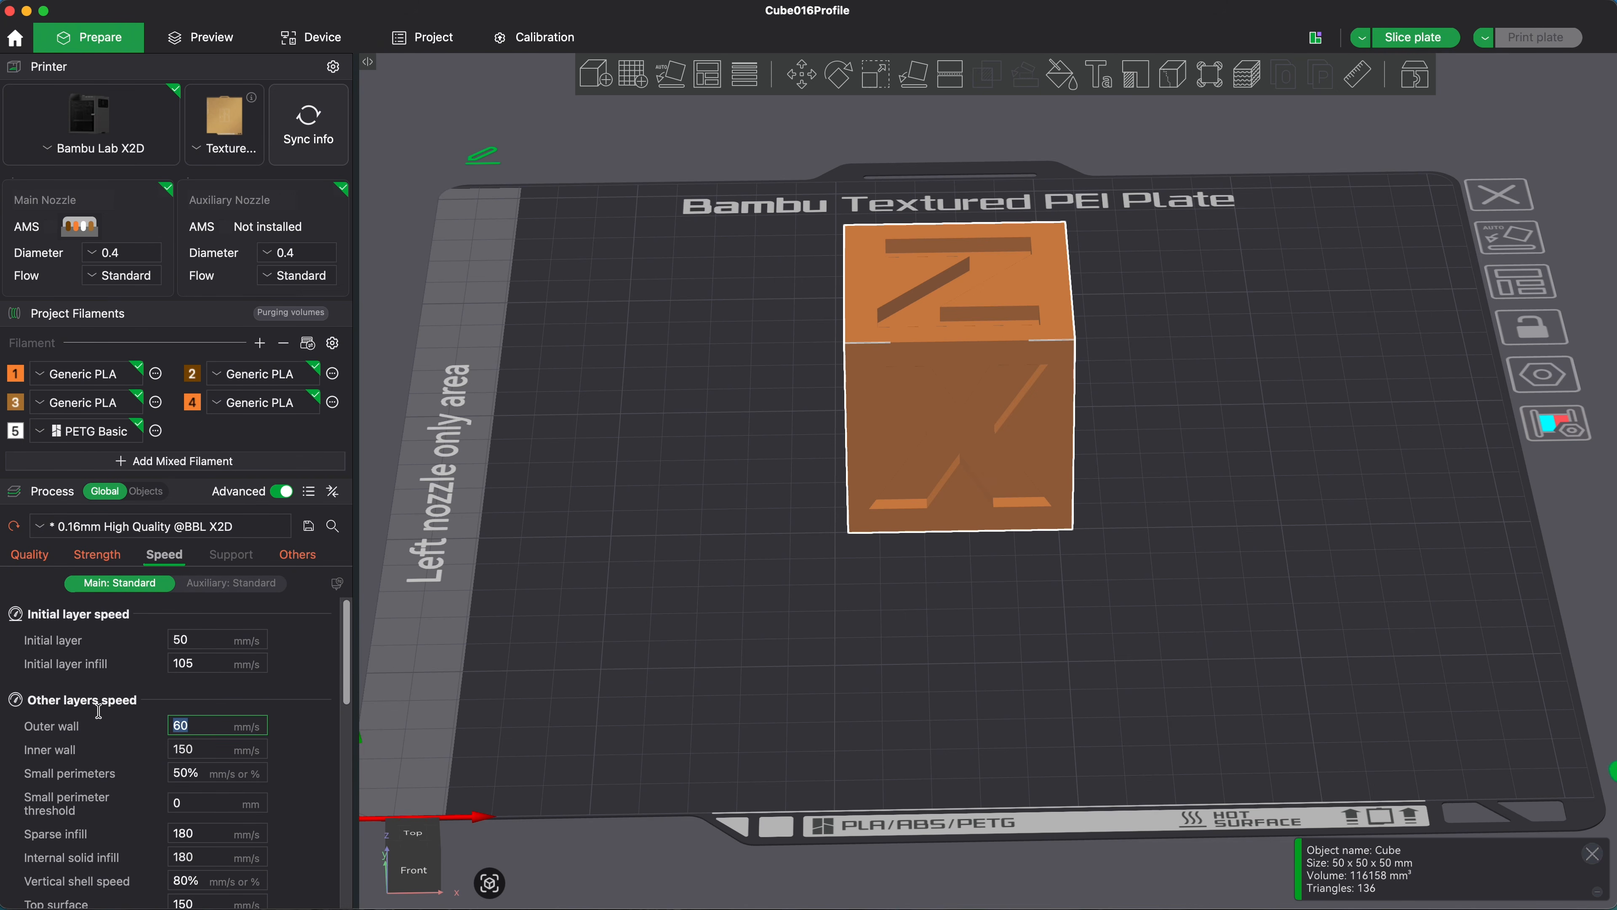
pyautogui.write('40')
pyautogui.press('Tab')
pyautogui.write('100')
pyautogui.press('Tab')
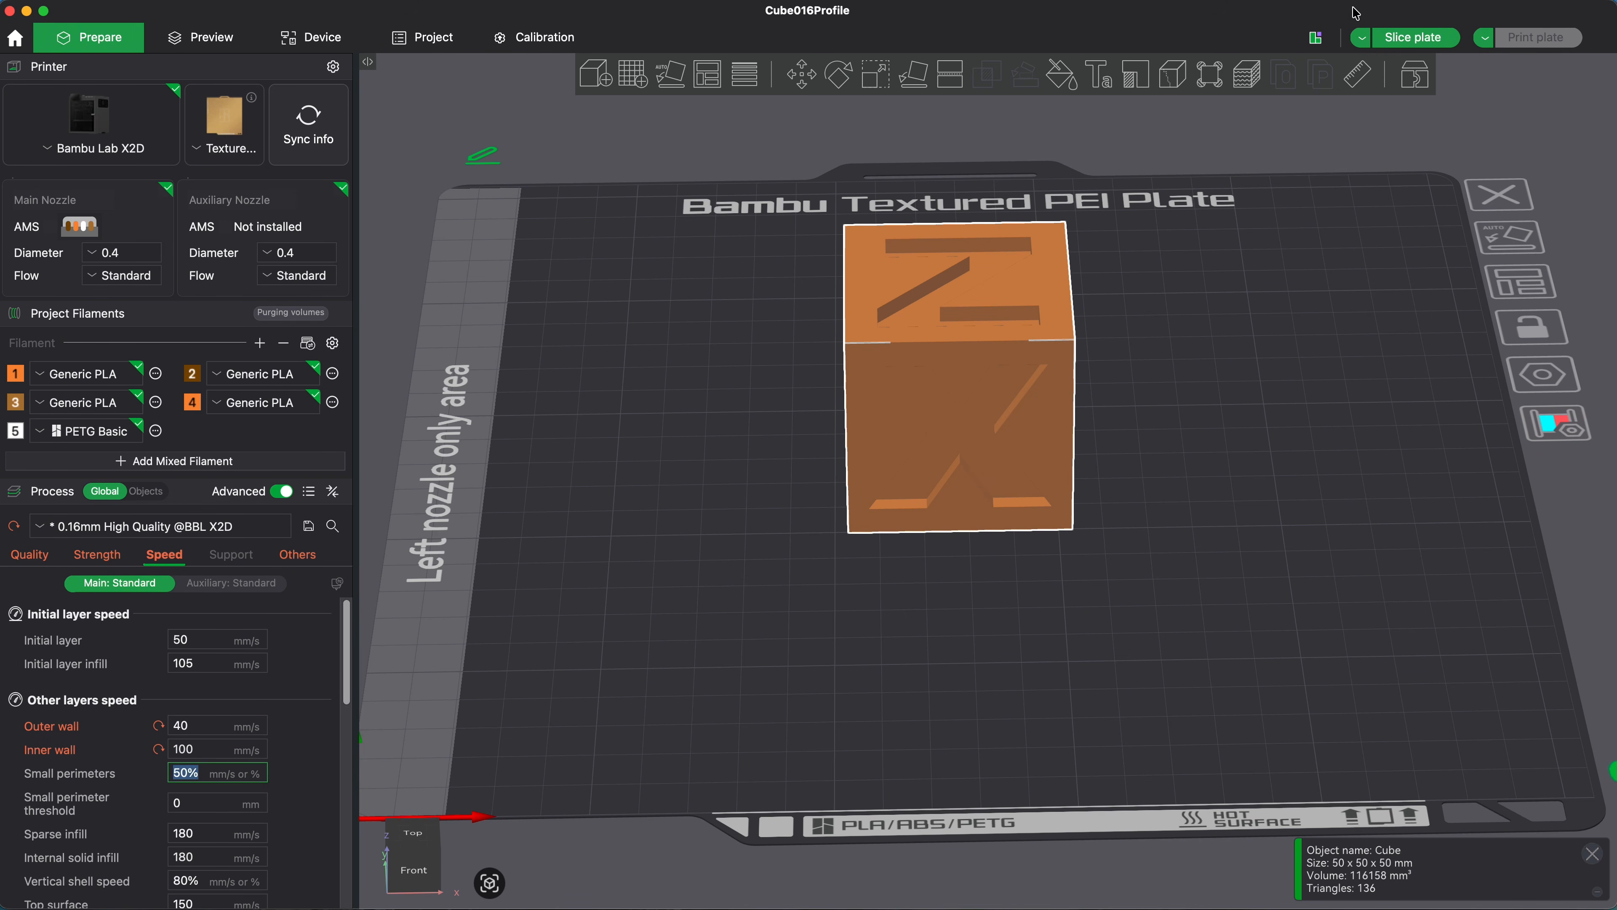
pyautogui.click(1425, 35)
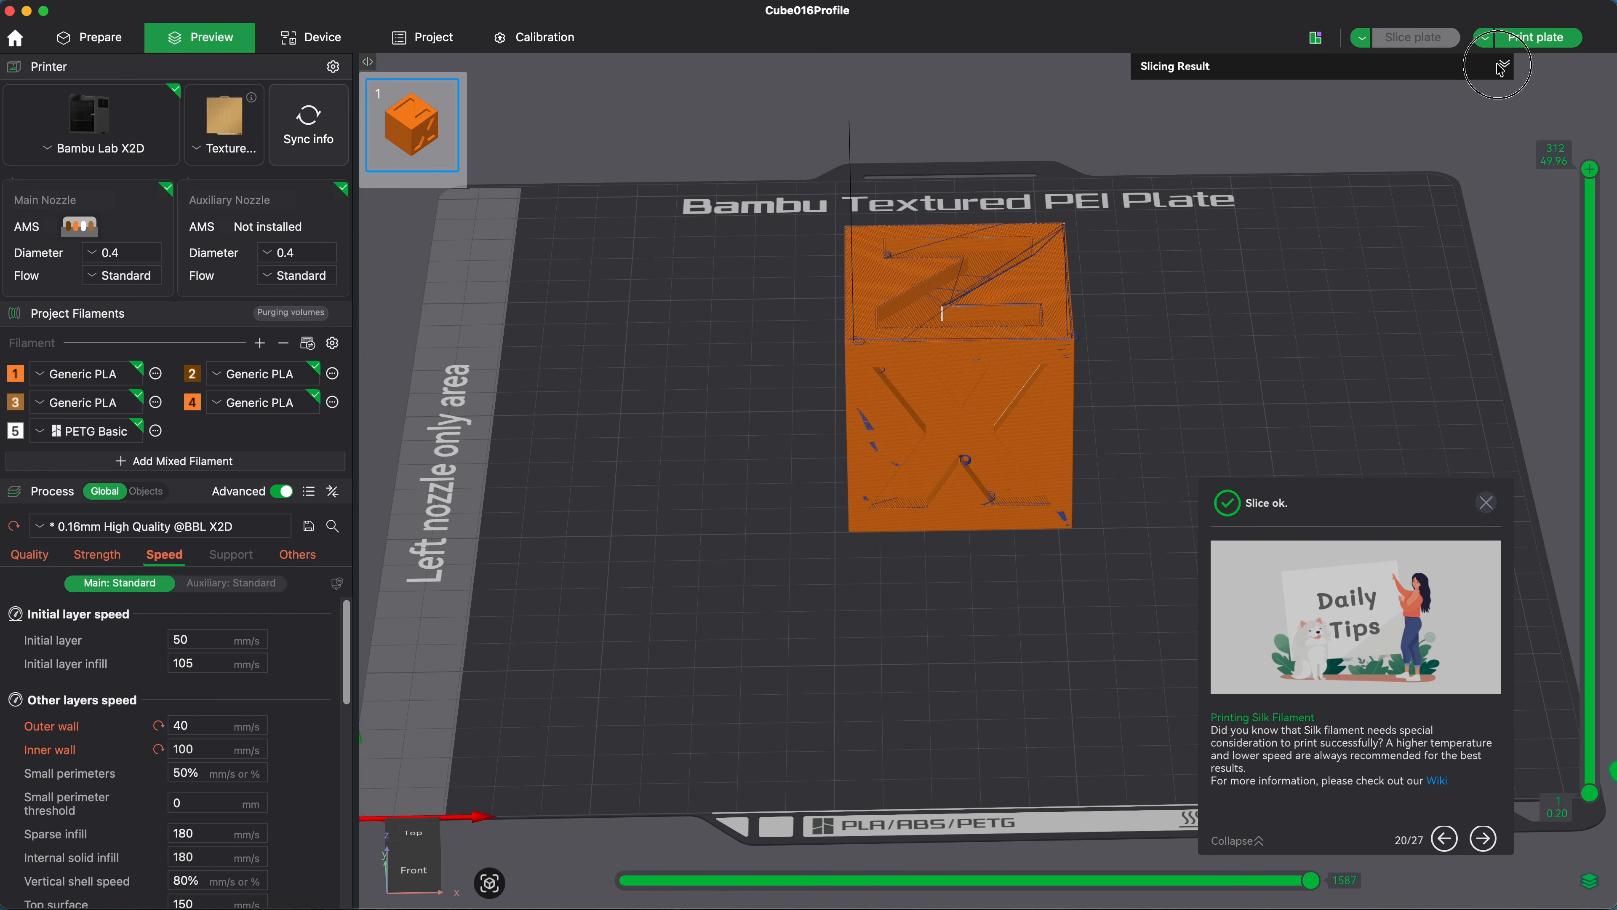
pyautogui.click(1504, 65)
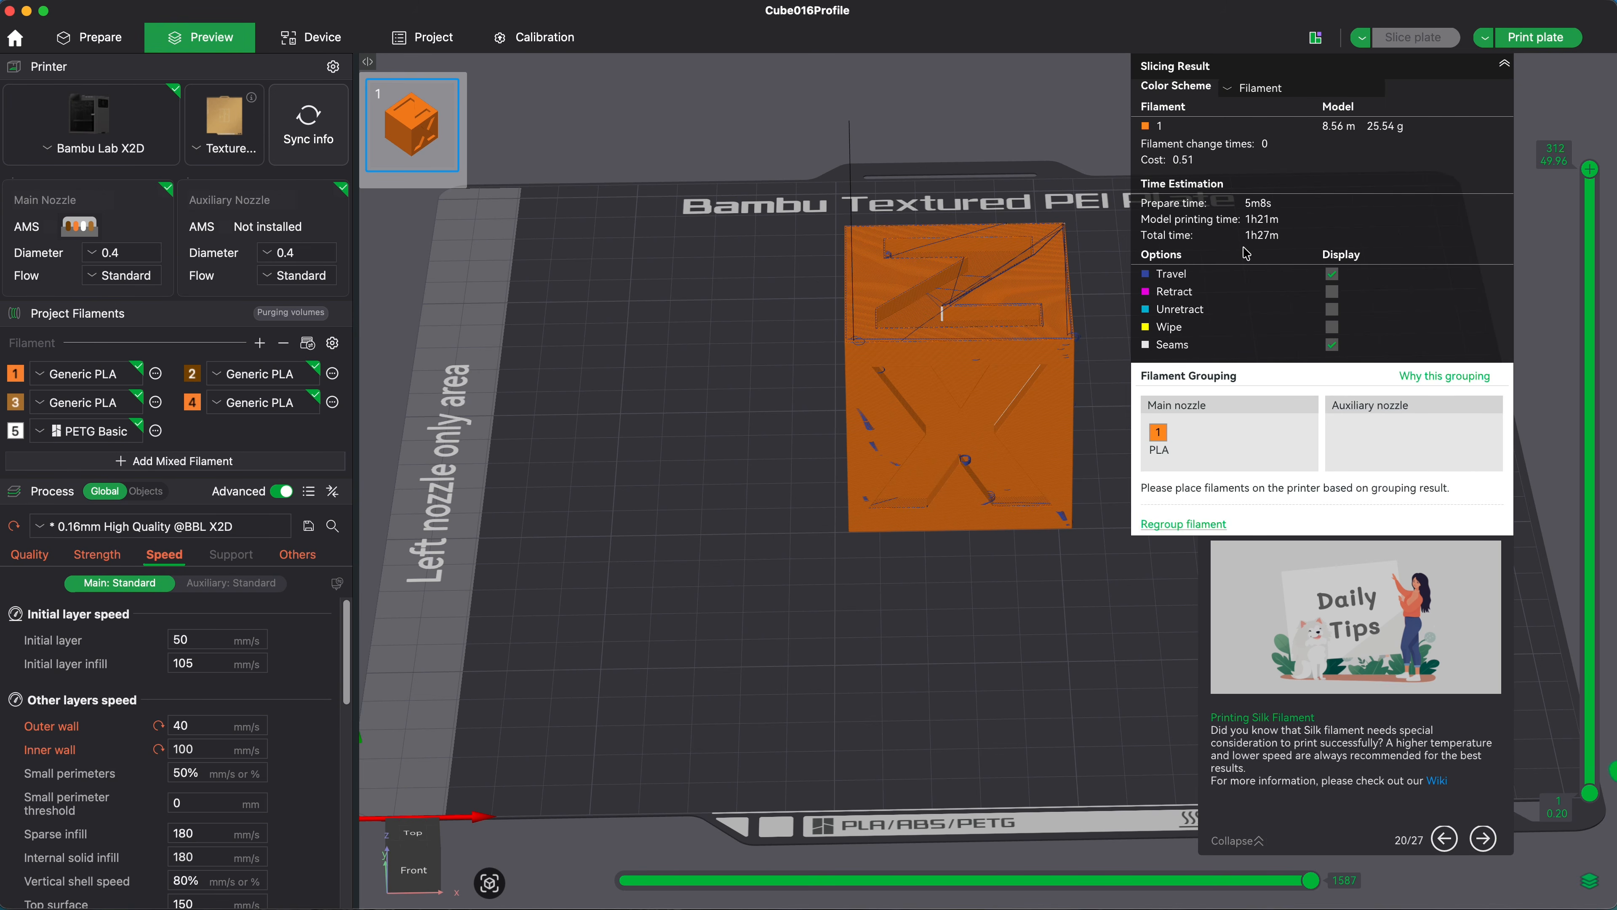